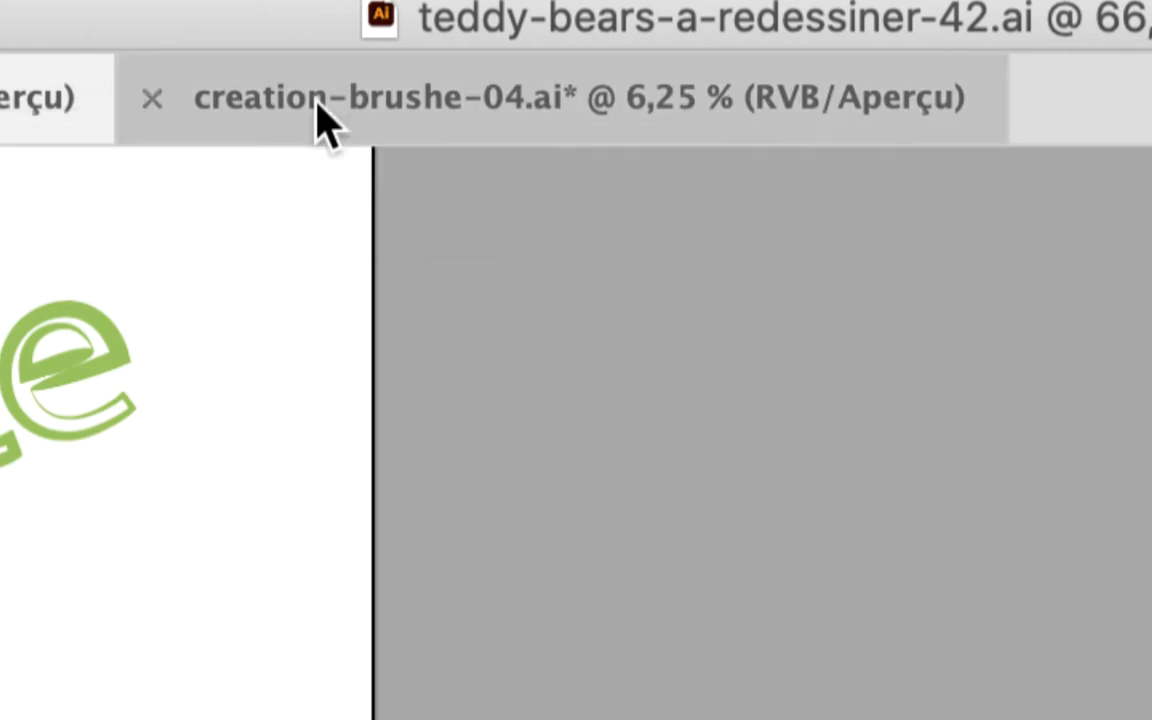
- Switch to creation-brushe-04.ai and examine the individual leaf strokes that make up the horizontal branch on the artboard
click(320, 114)
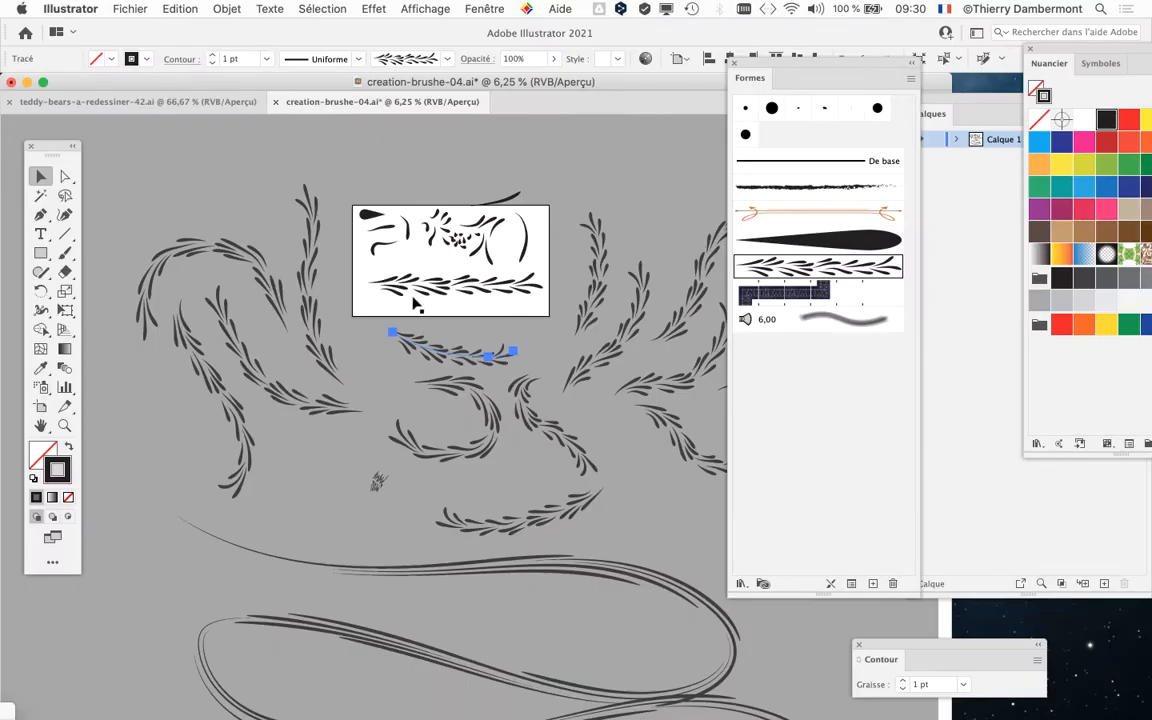
scroll(418, 305, up, 1)
drag(502, 358, 392, 421)
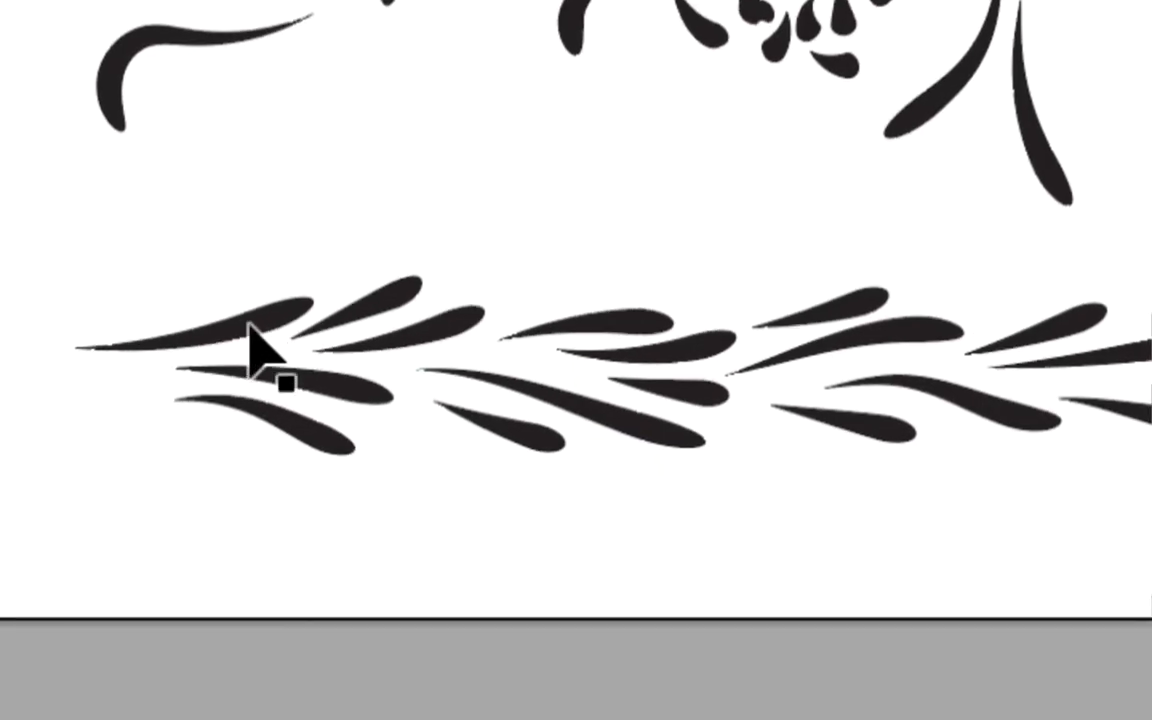
click(256, 336)
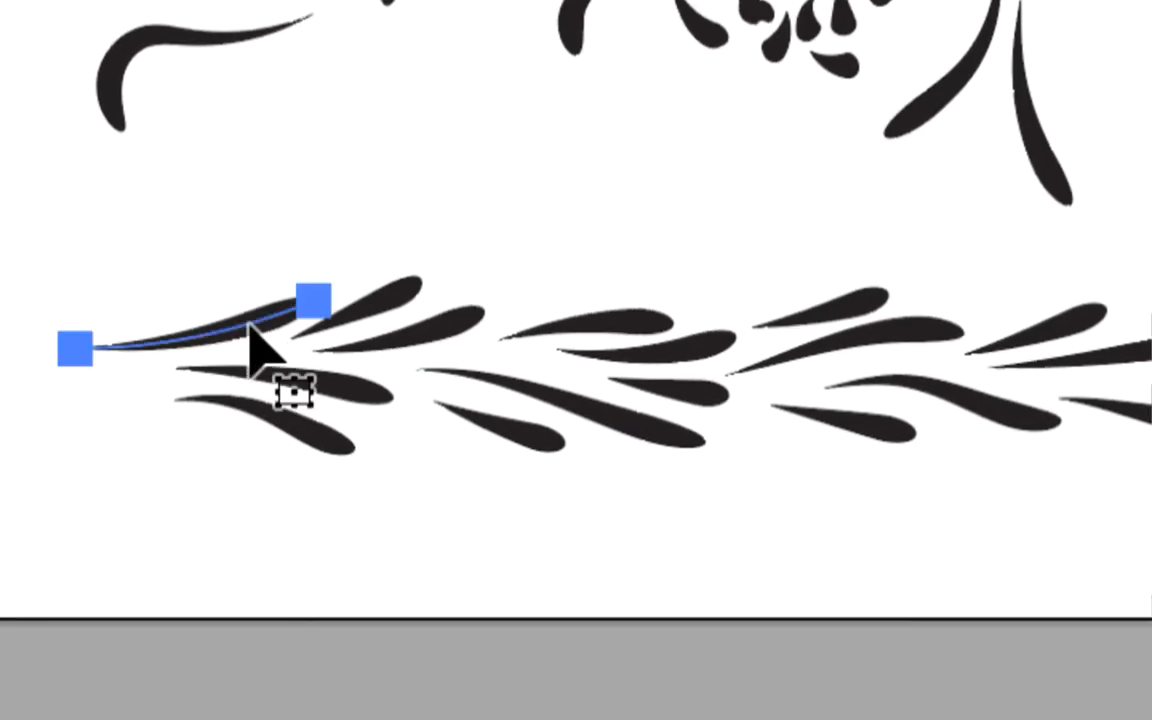
scroll(256, 346, down, 3)
click(265, 368)
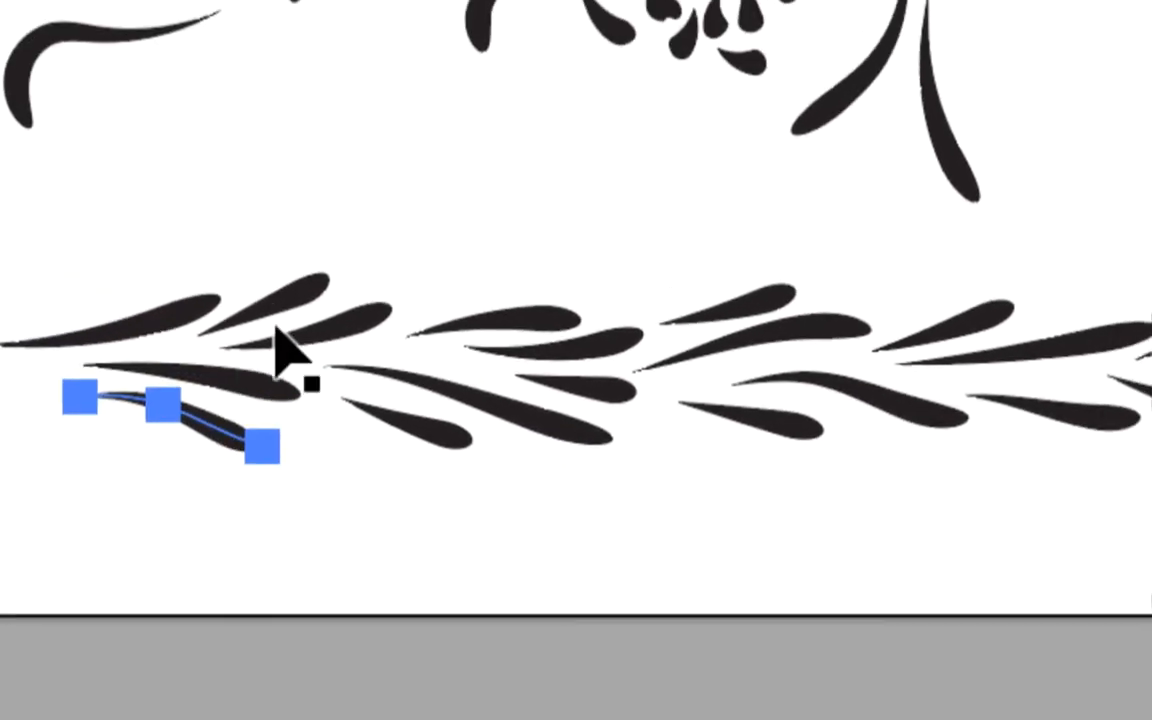
click(274, 328)
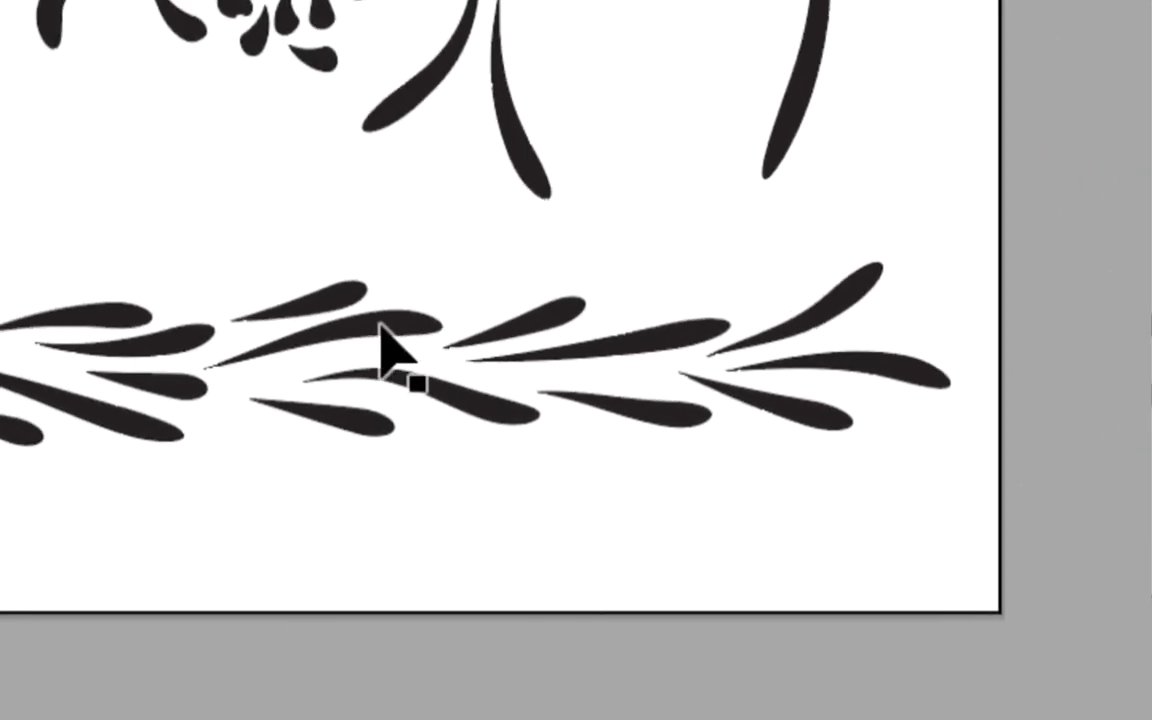
click(382, 325)
click(352, 392)
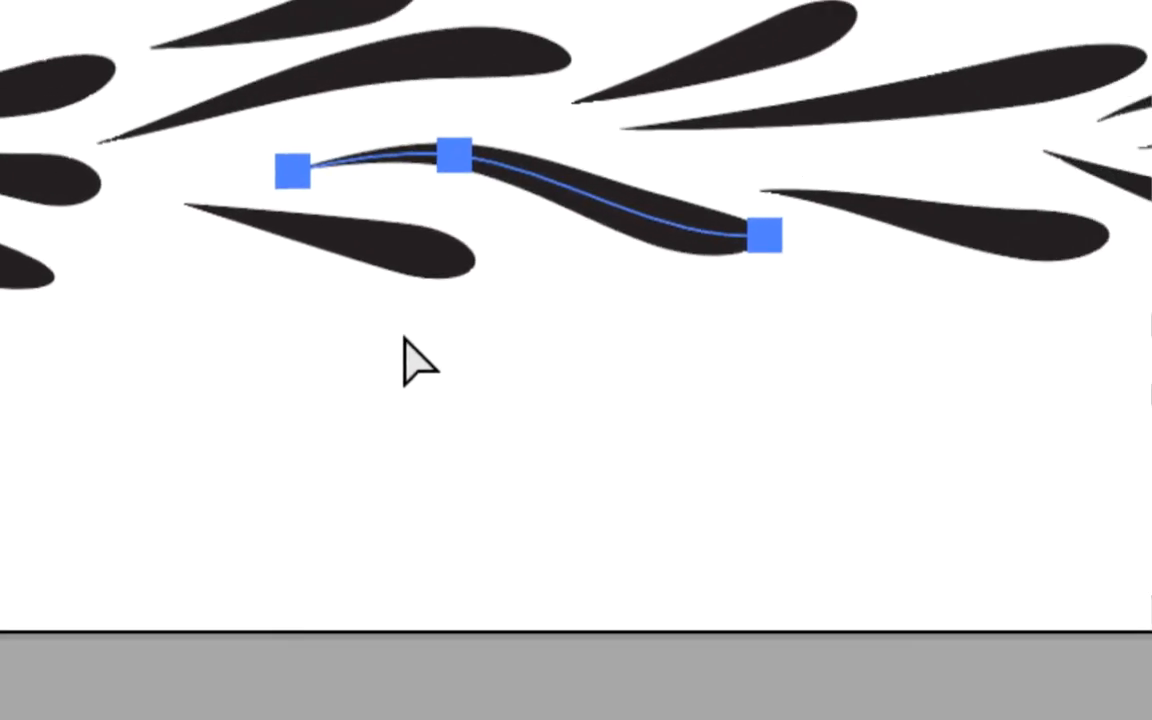
- Reshape the wavy lower leaf stroke in the branch by raising its middle anchor and pulling its thick end inward into a tighter curve
click(404, 338)
click(455, 155)
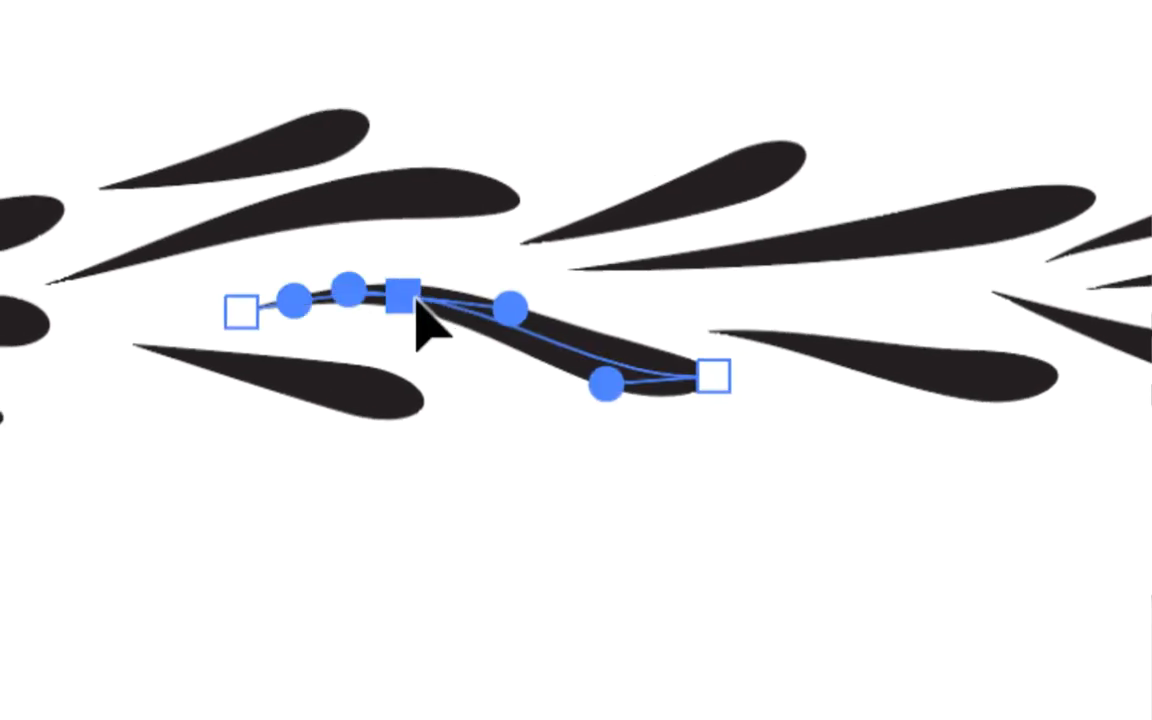
mouse_move(416, 298)
mouse_down()
mouse_move(433, 356)
mouse_move(446, 285)
mouse_up()
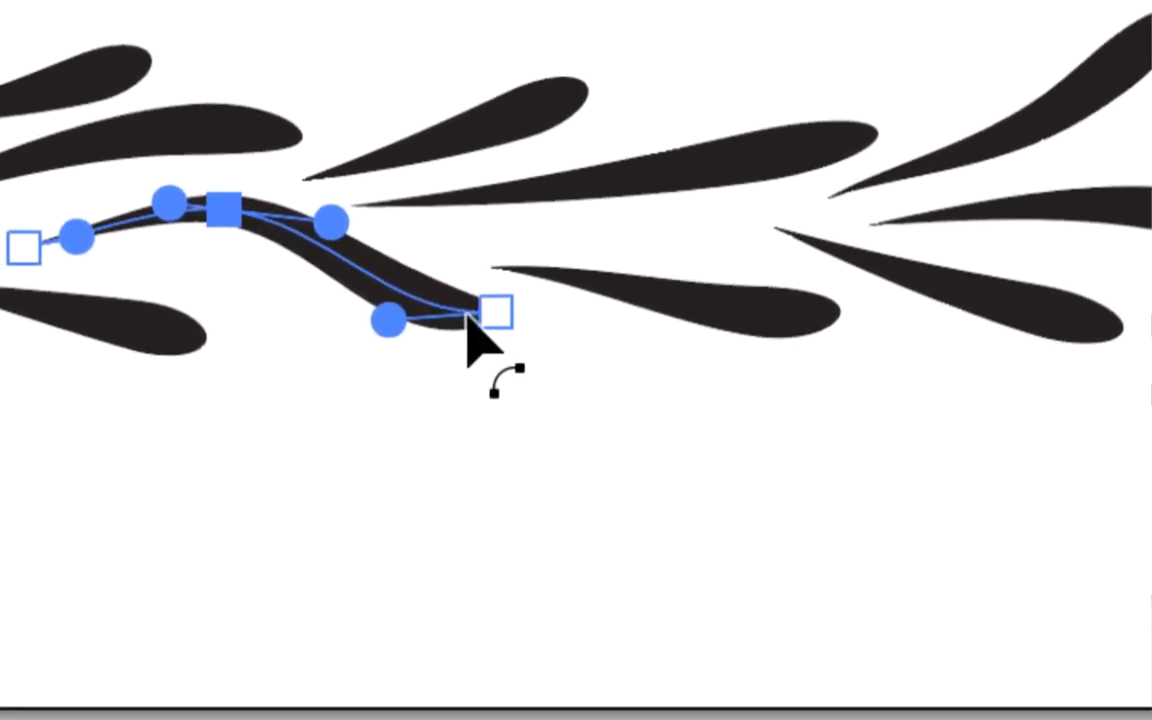
click(472, 316)
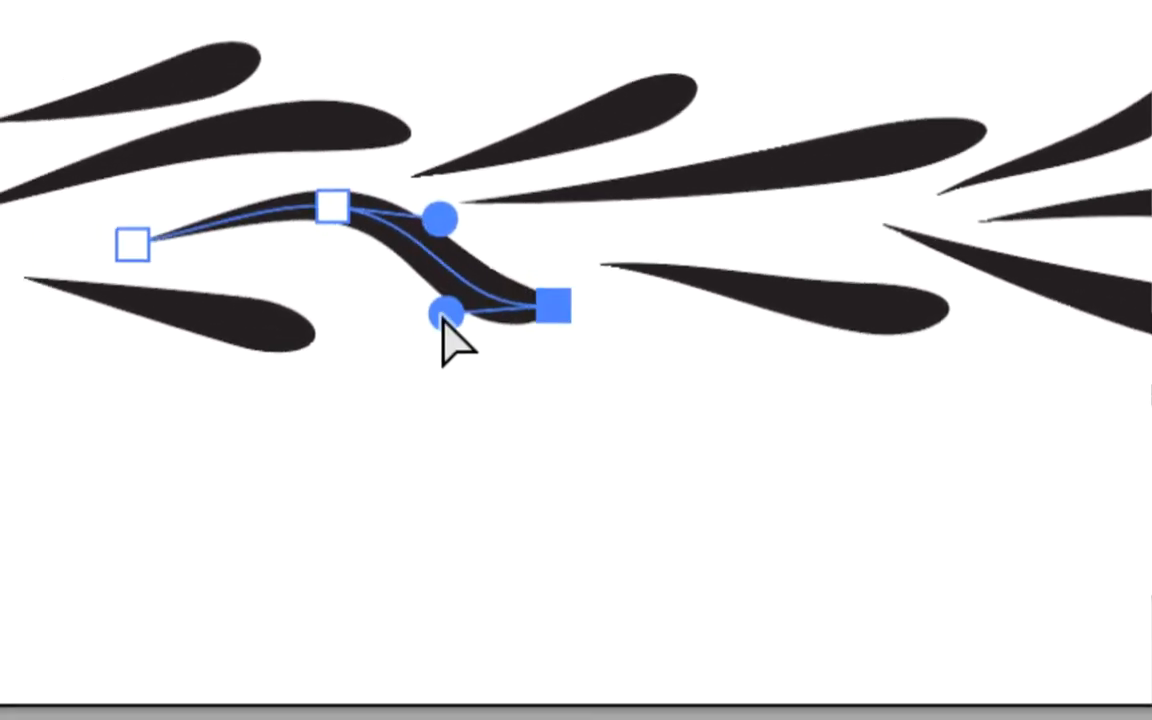
mouse_move(553, 305)
mouse_down()
mouse_move(471, 334)
mouse_move(476, 342)
mouse_move(455, 335)
mouse_up()
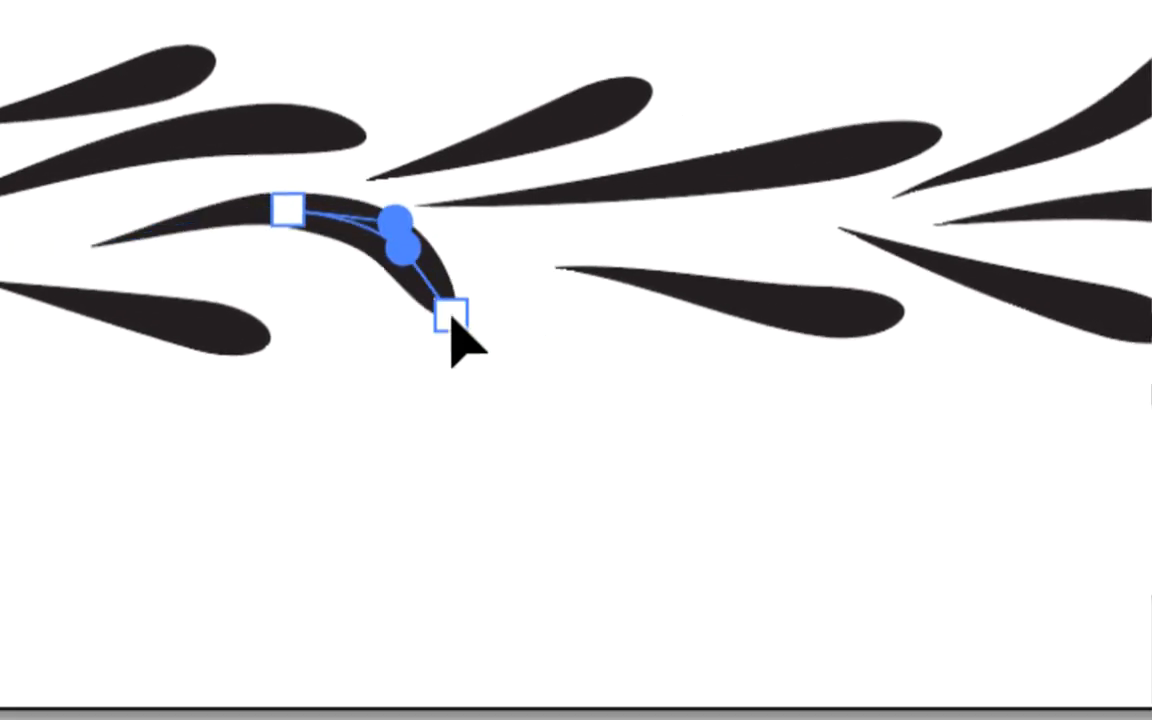
click(453, 440)
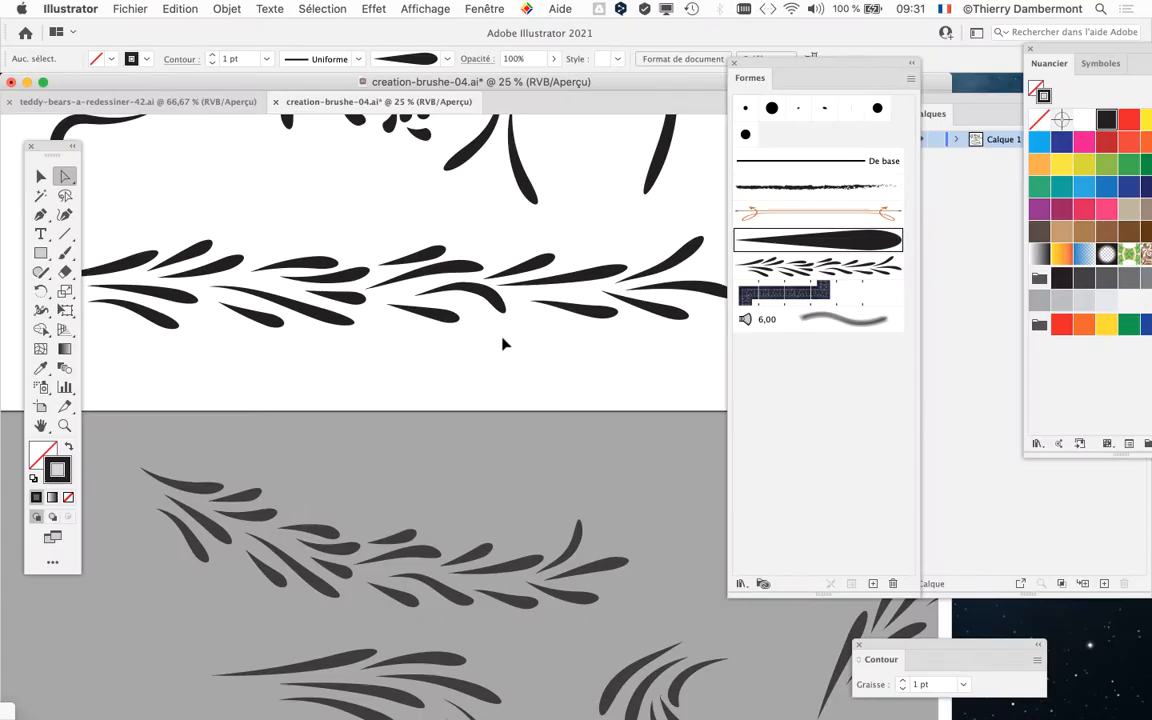
- Switch to teddy-bears-a-redessiner-42.ai and move the brushes palette clear of the layers list
click(158, 101)
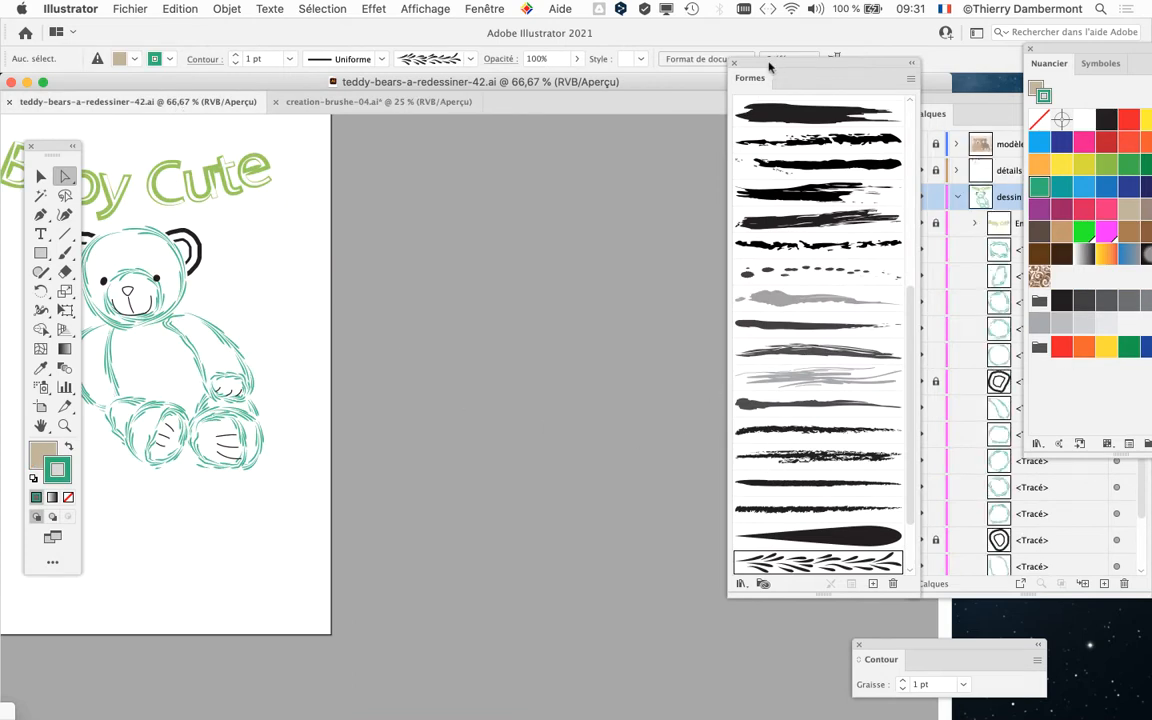
mouse_move(764, 68)
mouse_down()
mouse_move(726, 32)
mouse_move(678, 50)
mouse_up()
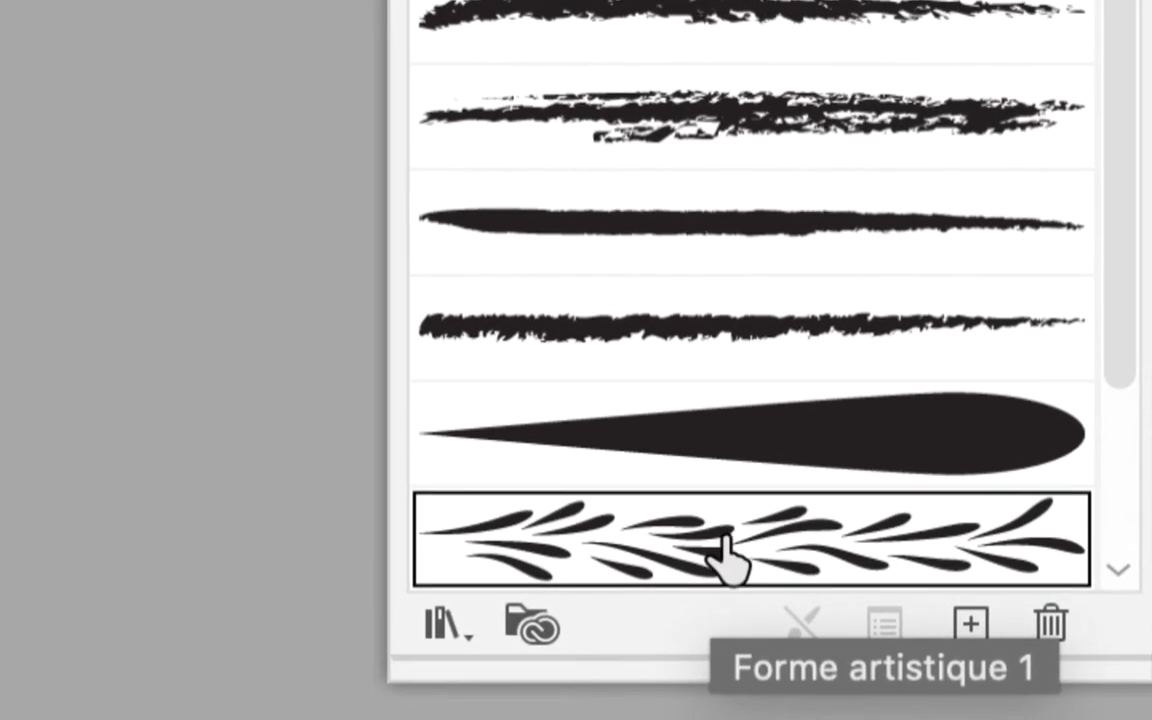
- Try placing the leafy branch brush "Forme artistique 1" as artwork over the teddy bear page, inspect its shapes, and undo the placement
mouse_move(725, 555)
mouse_down()
mouse_move(458, 510)
mouse_move(492, 470)
mouse_move(427, 450)
mouse_up()
mouse_move(665, 472)
mouse_down()
mouse_move(712, 496)
mouse_move(630, 404)
mouse_move(520, 418)
mouse_move(476, 398)
mouse_up()
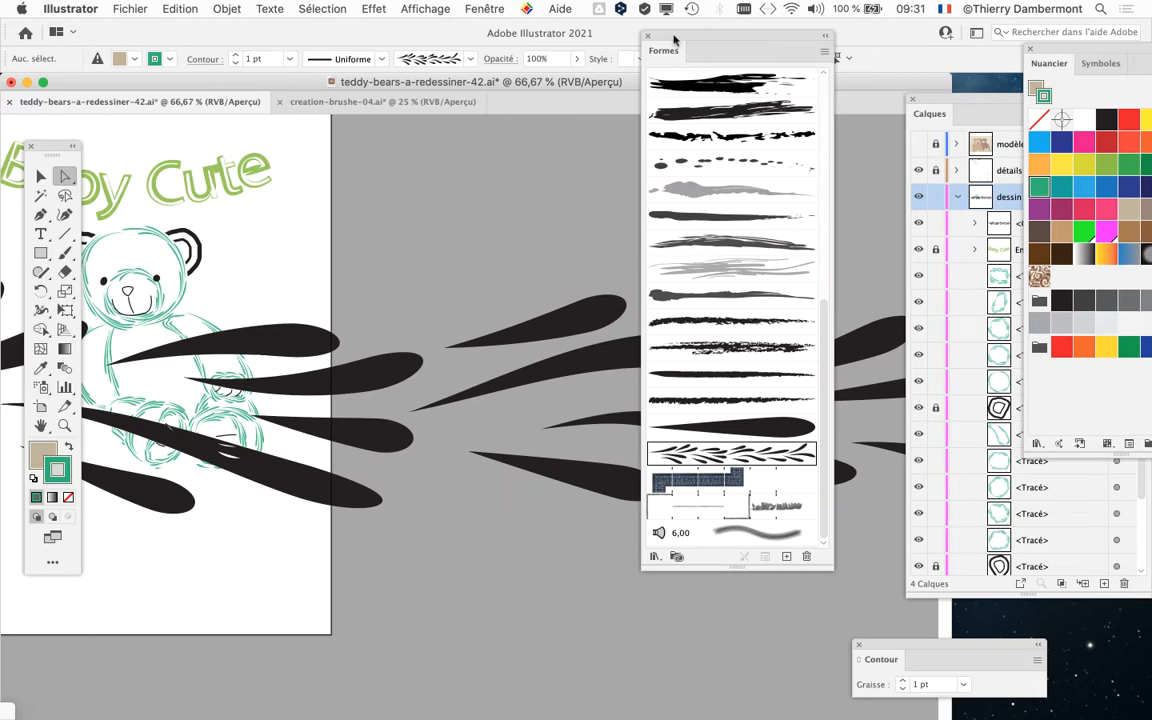
drag(675, 39, 444, 608)
key(super+minus)
key(super+minus)
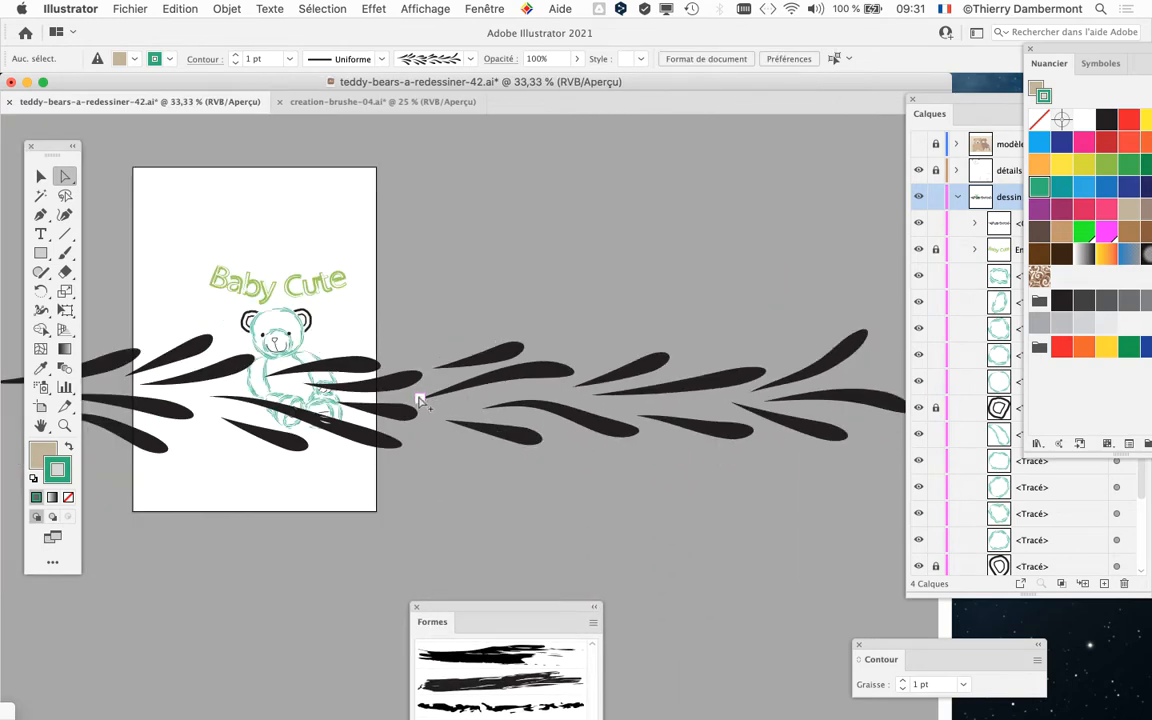
key(super+minus)
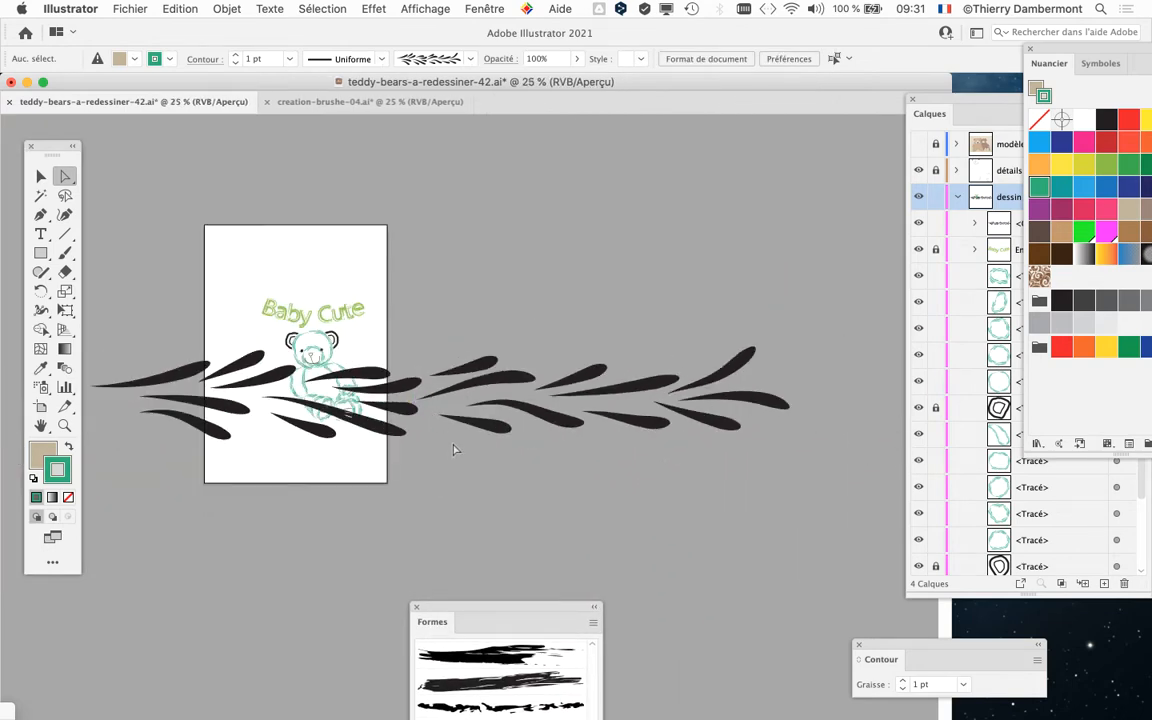
click(372, 390)
click(388, 413)
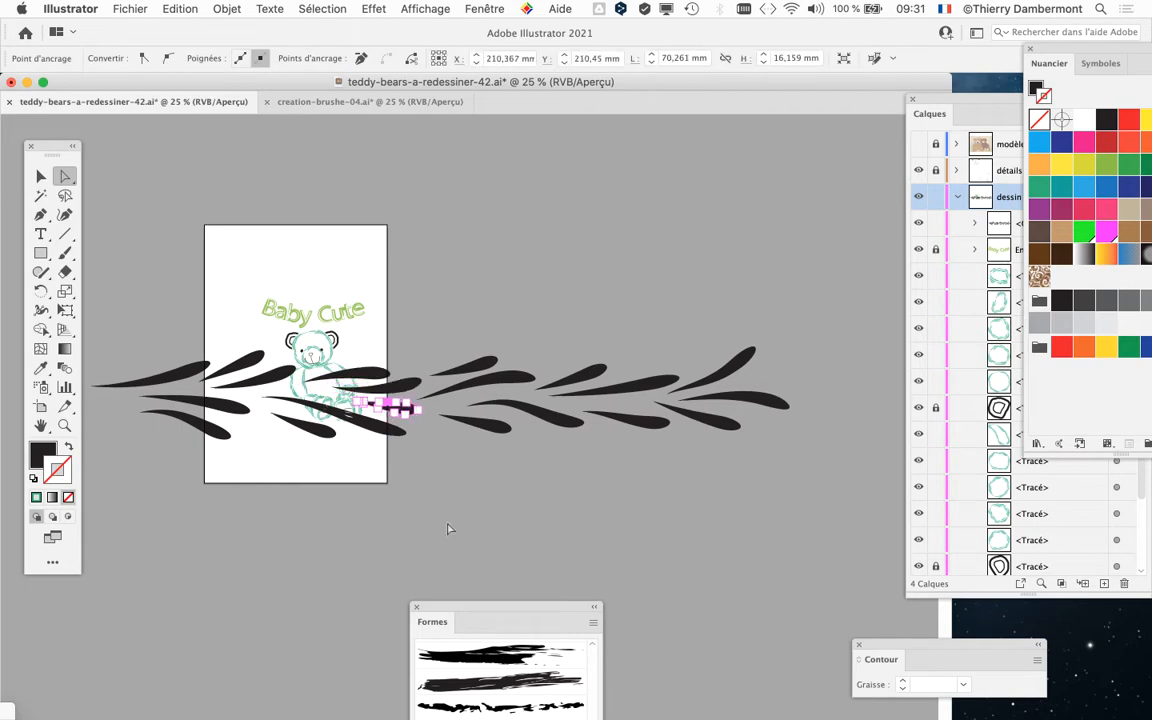
click(181, 9)
click(194, 29)
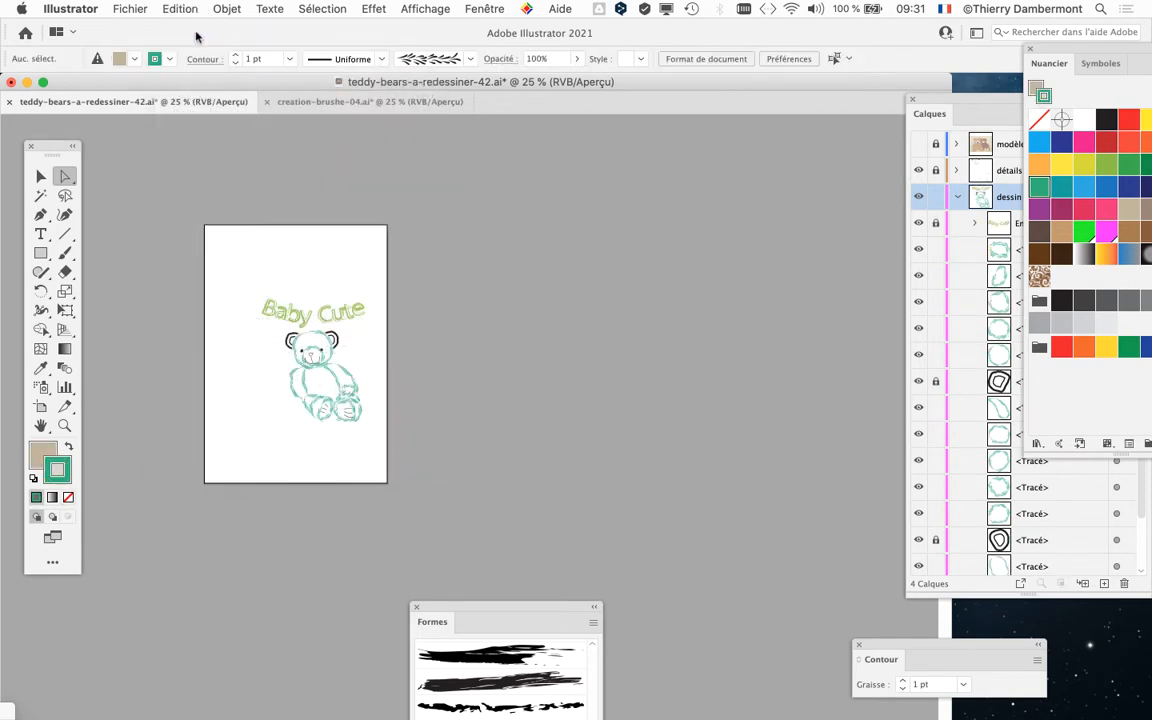
- Place the artwork of the leafy branch brush "Forme artistique 1" on the empty canvas well outside the teddy bear artboard
drag(658, 437, 147, 432)
key(super+minus)
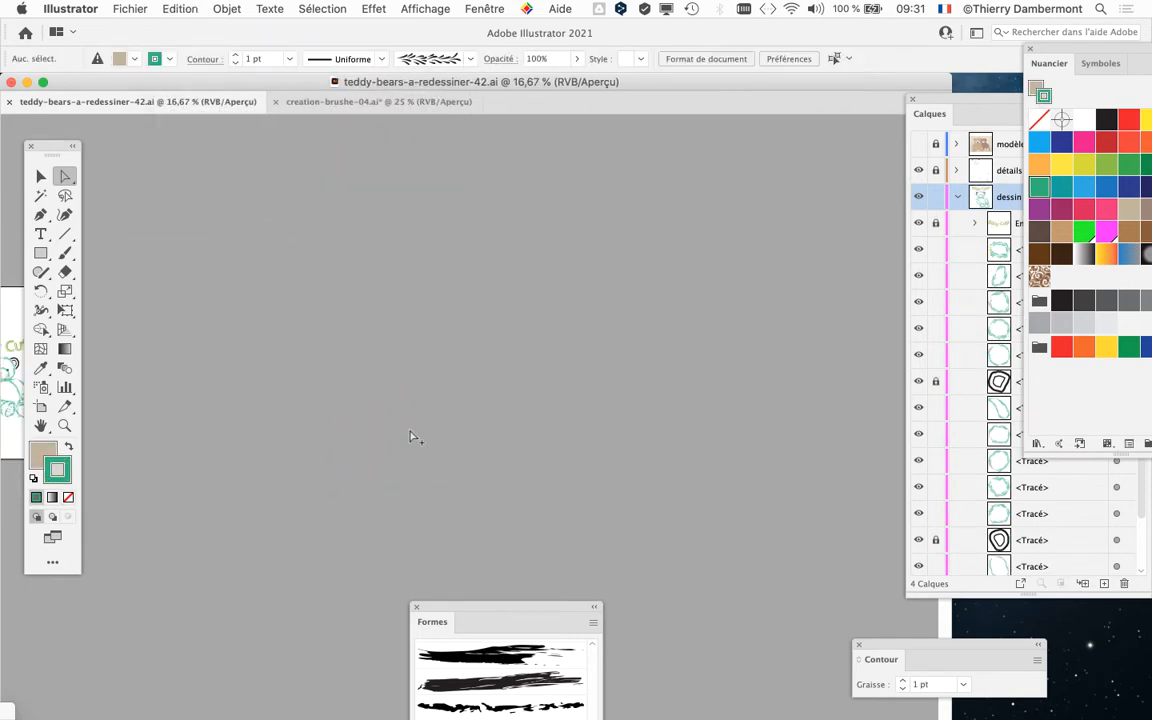
scroll(286, 430, right, 1)
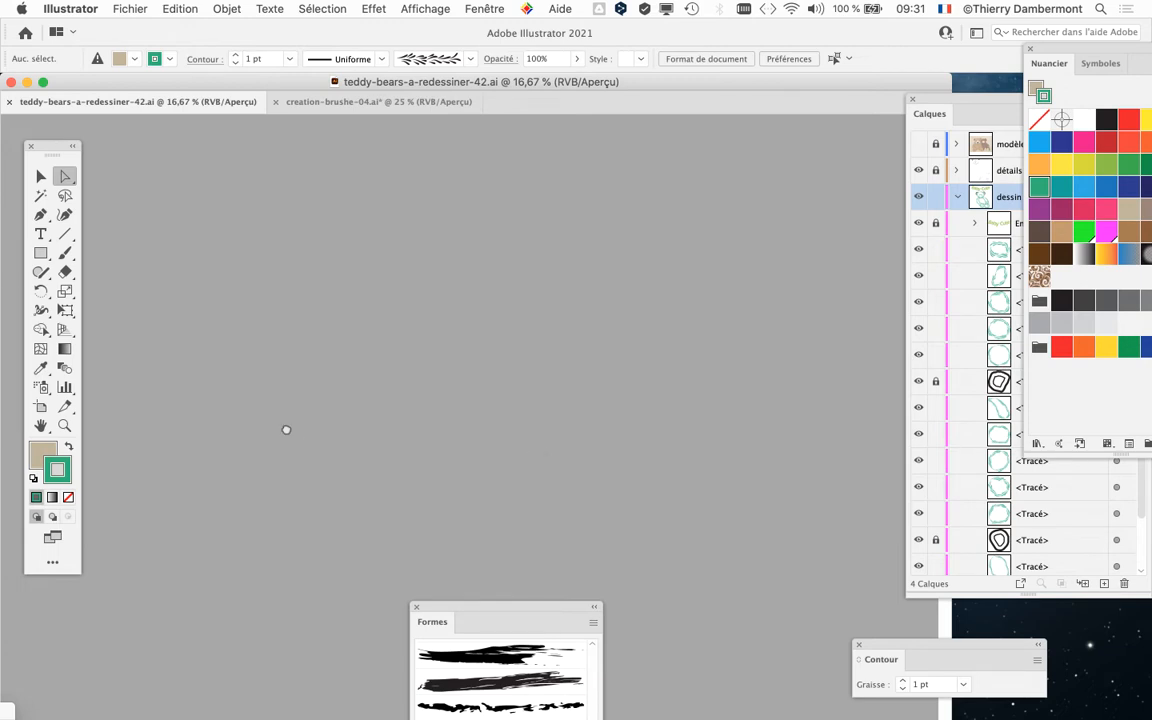
drag(507, 609, 870, 104)
drag(822, 530, 489, 442)
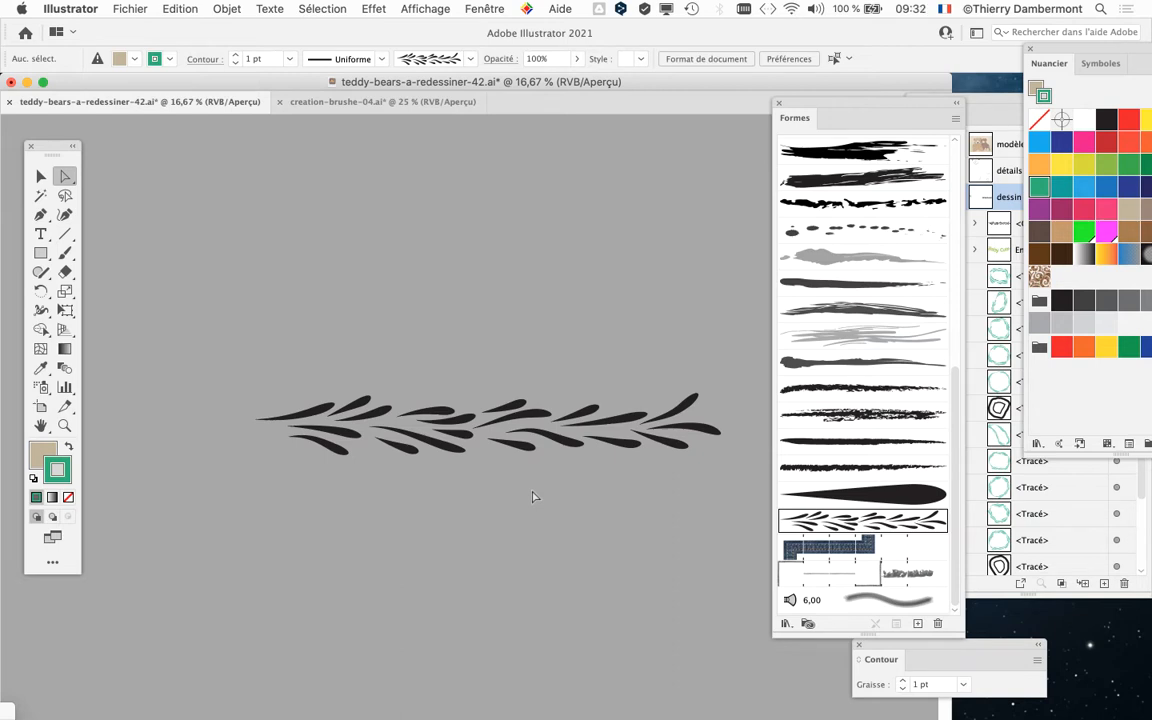
- Examine the placed branch beside the teddy bear artboard and inspect the outlines and anchor points of its individual leaves
scroll(533, 497, down, 3)
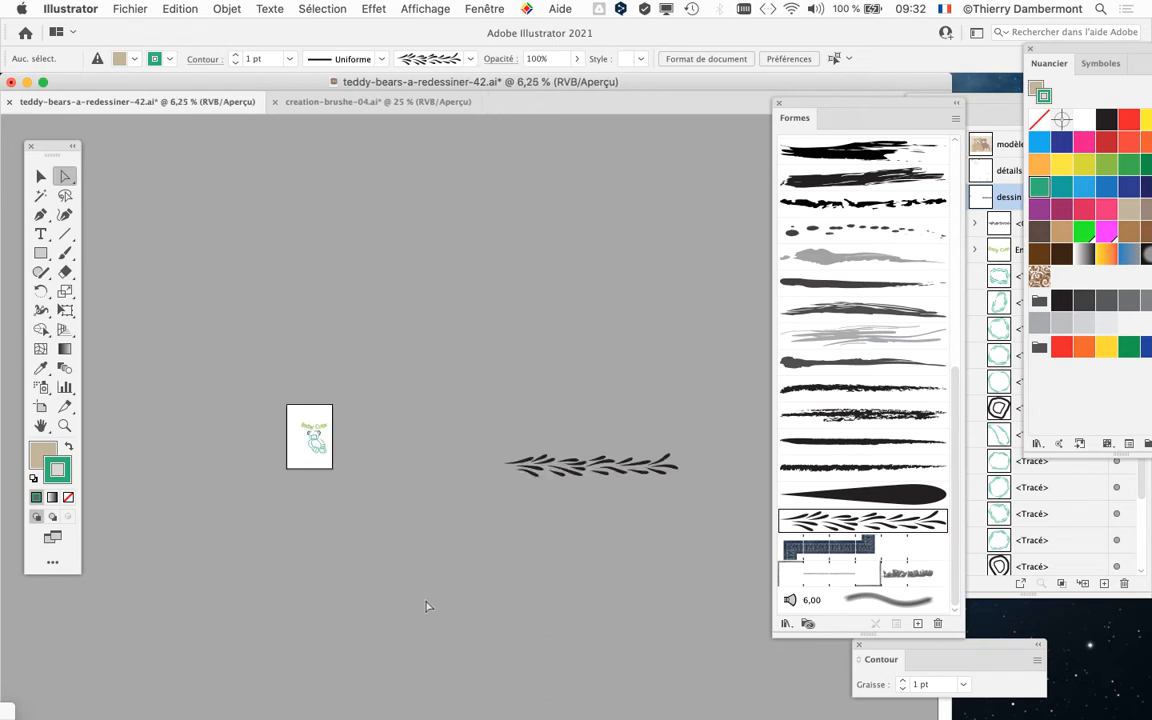
drag(371, 492, 388, 372)
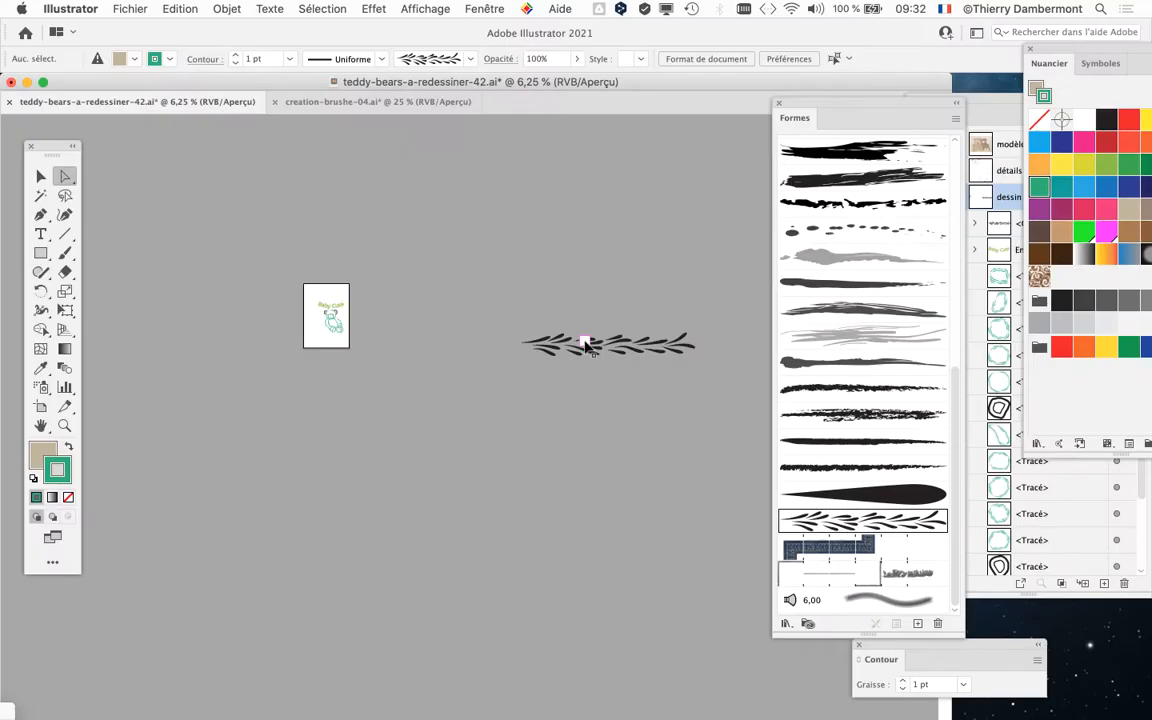
scroll(648, 382, up, 6)
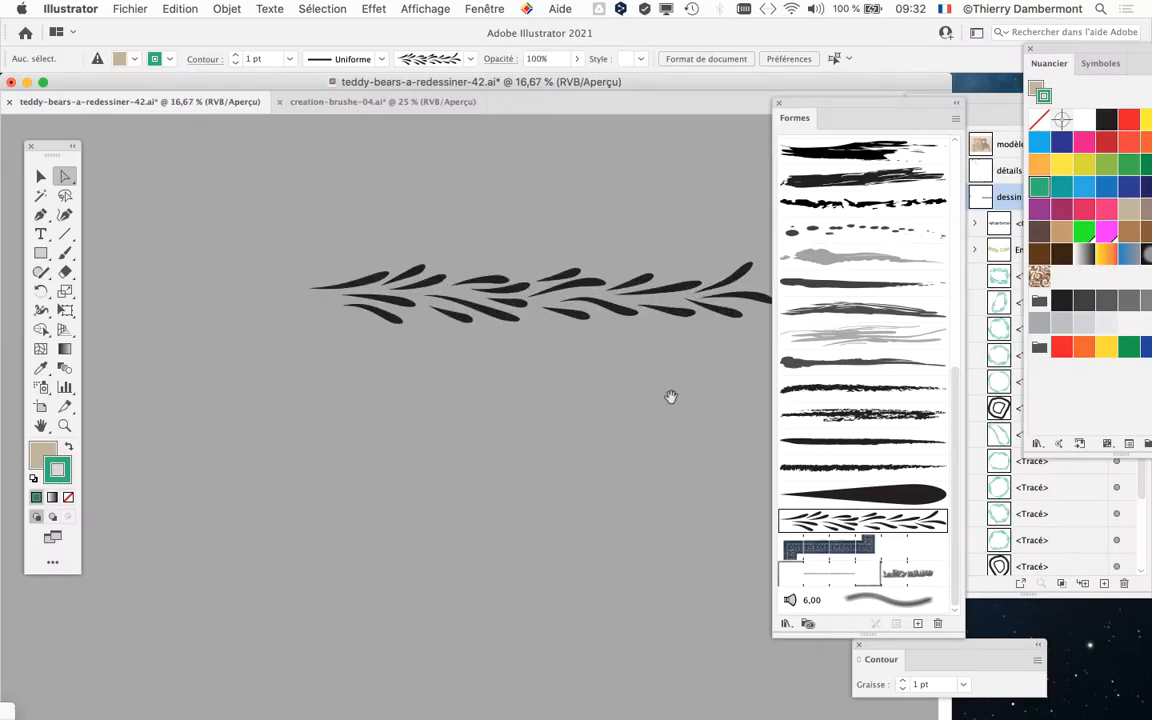
click(420, 380)
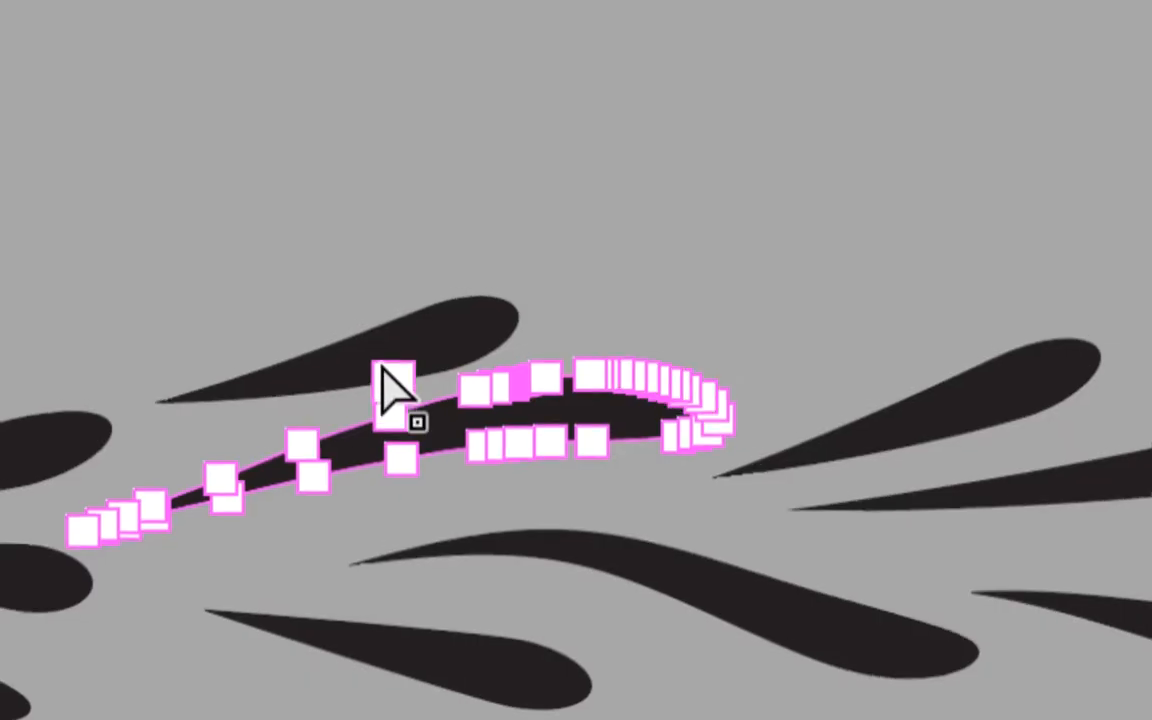
click(356, 385)
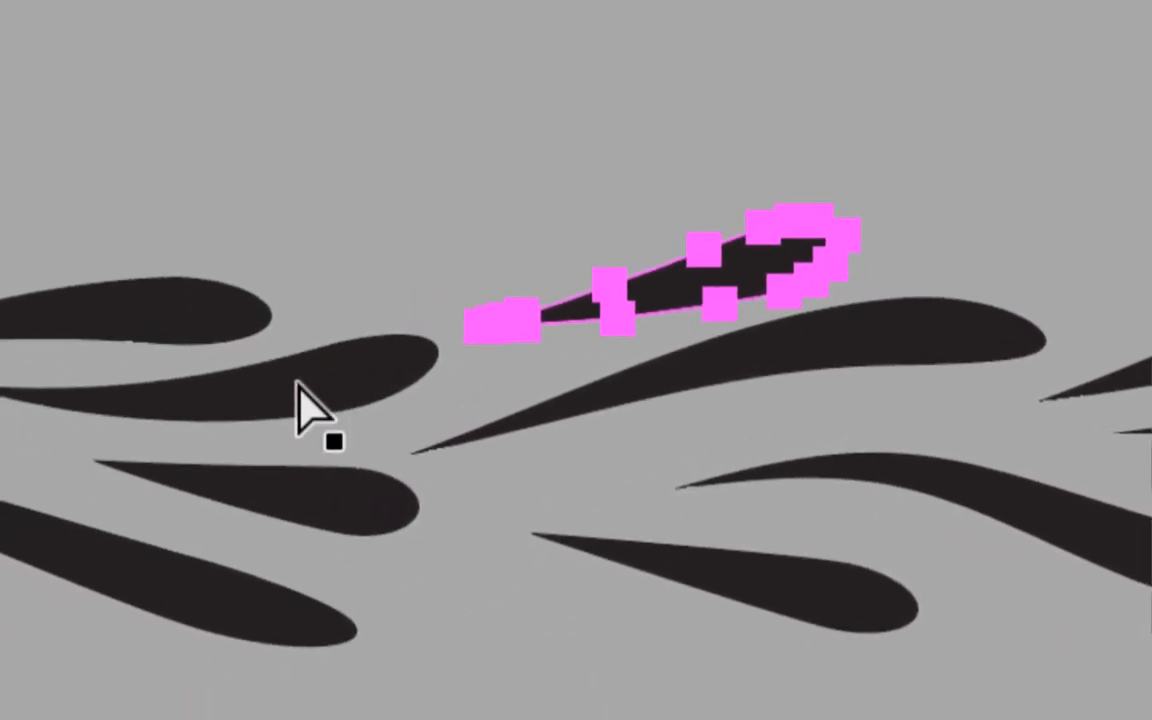
click(297, 383)
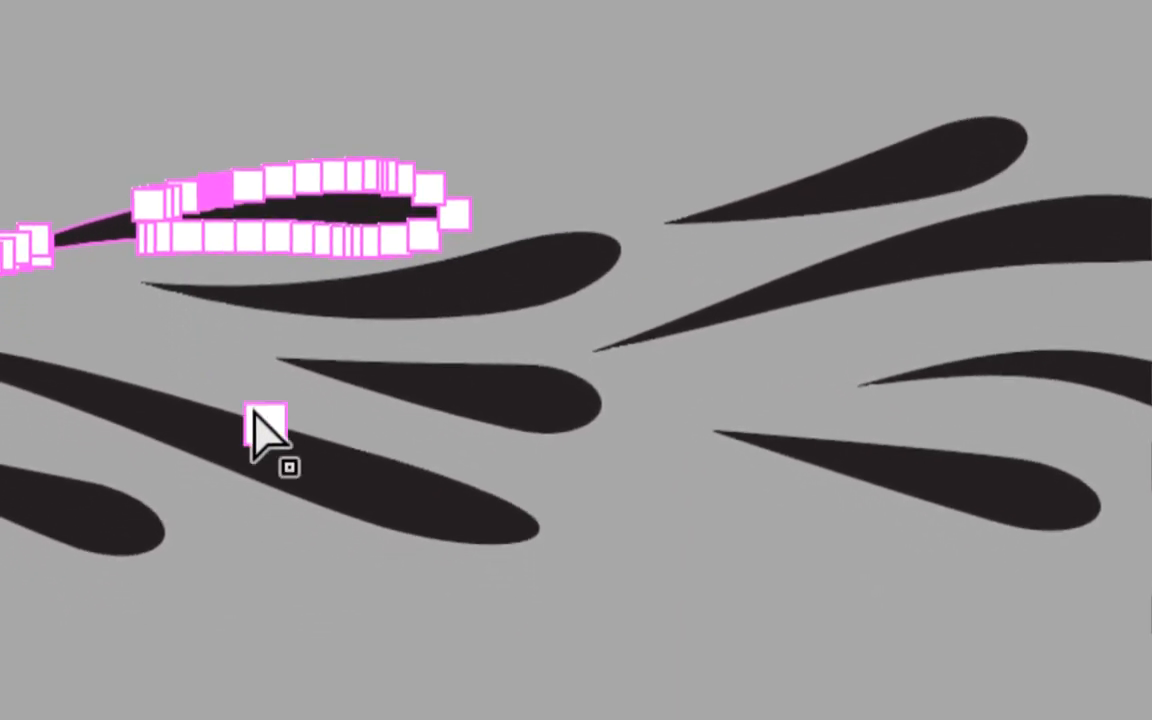
click(262, 627)
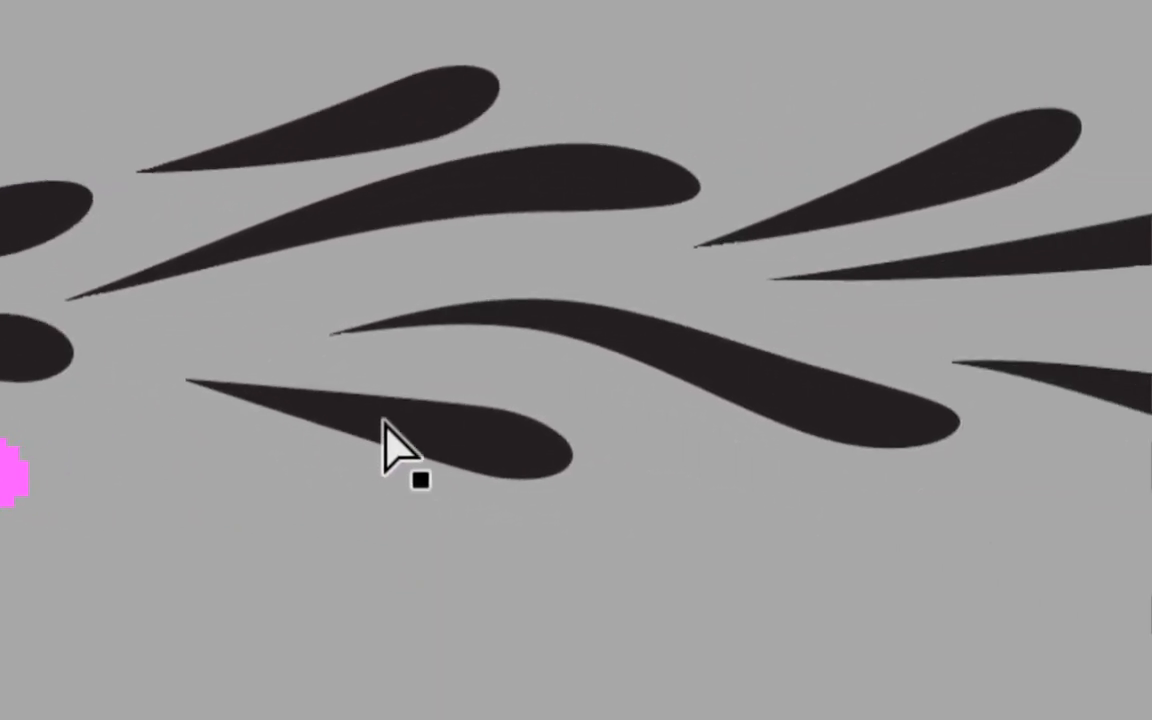
click(388, 440)
click(452, 437)
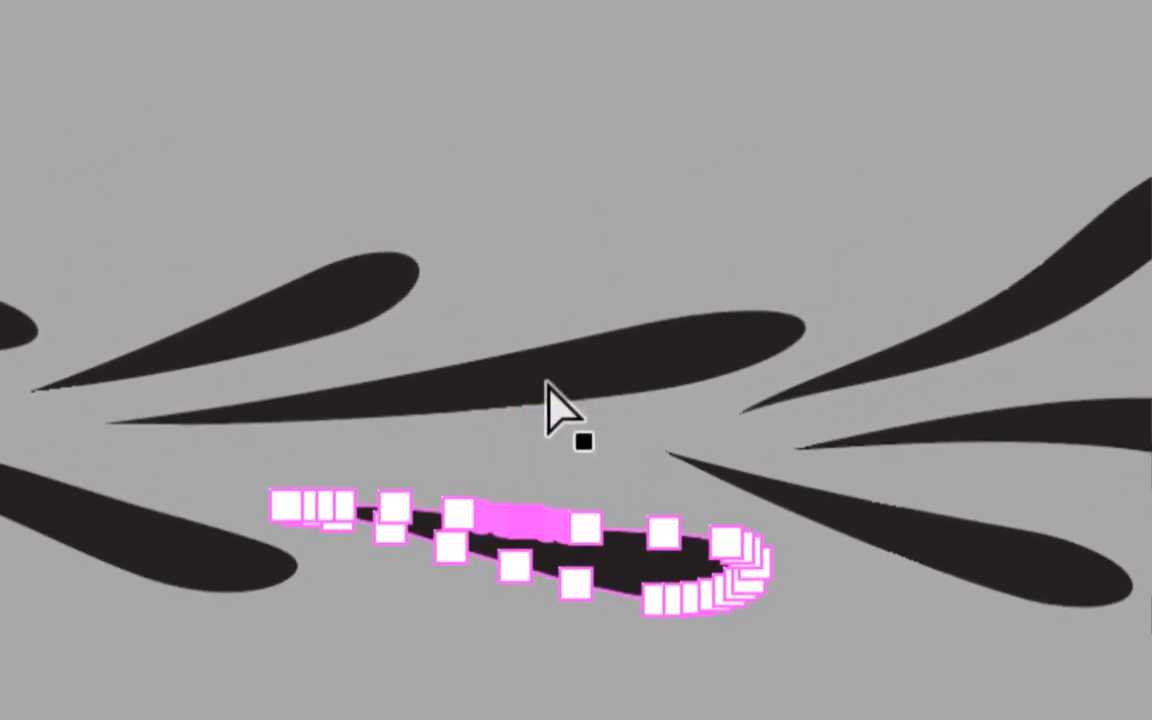
click(545, 422)
click(385, 342)
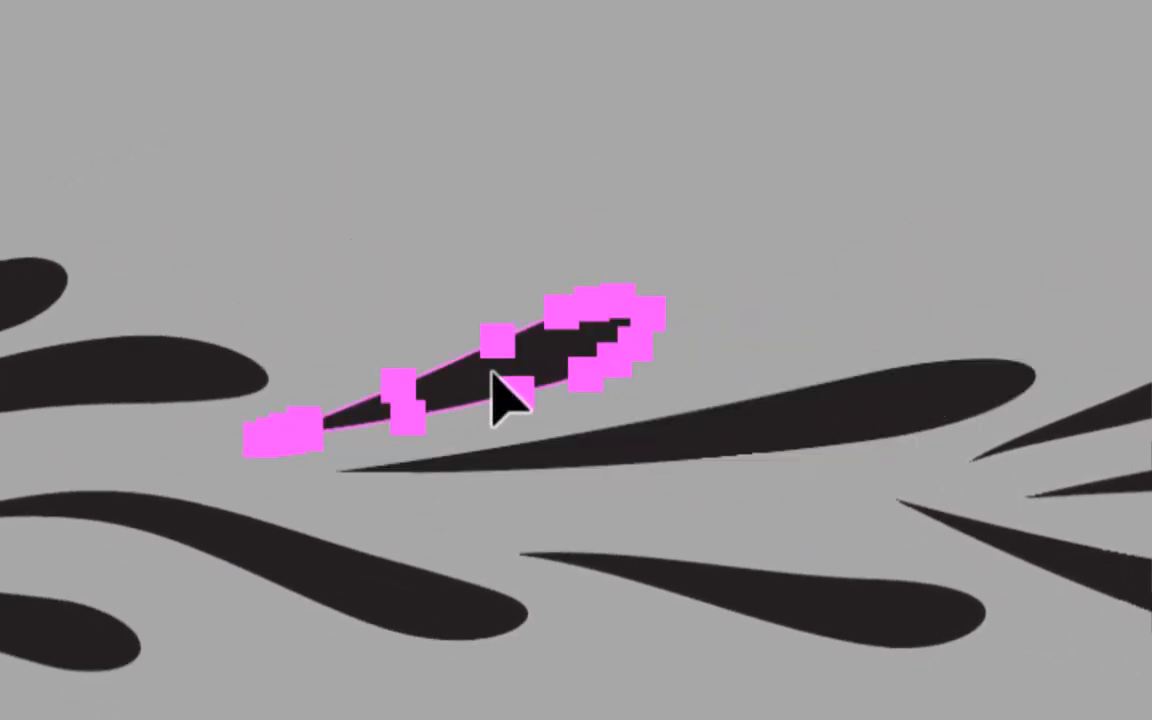
click(226, 251)
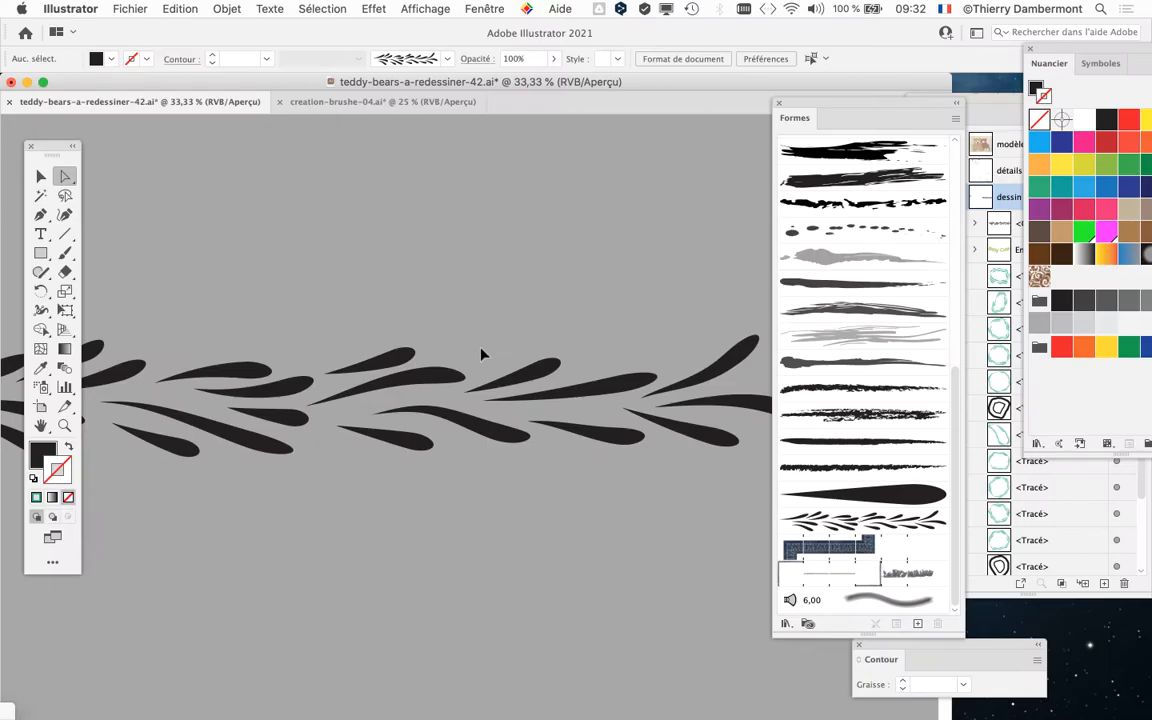
key(super+minus)
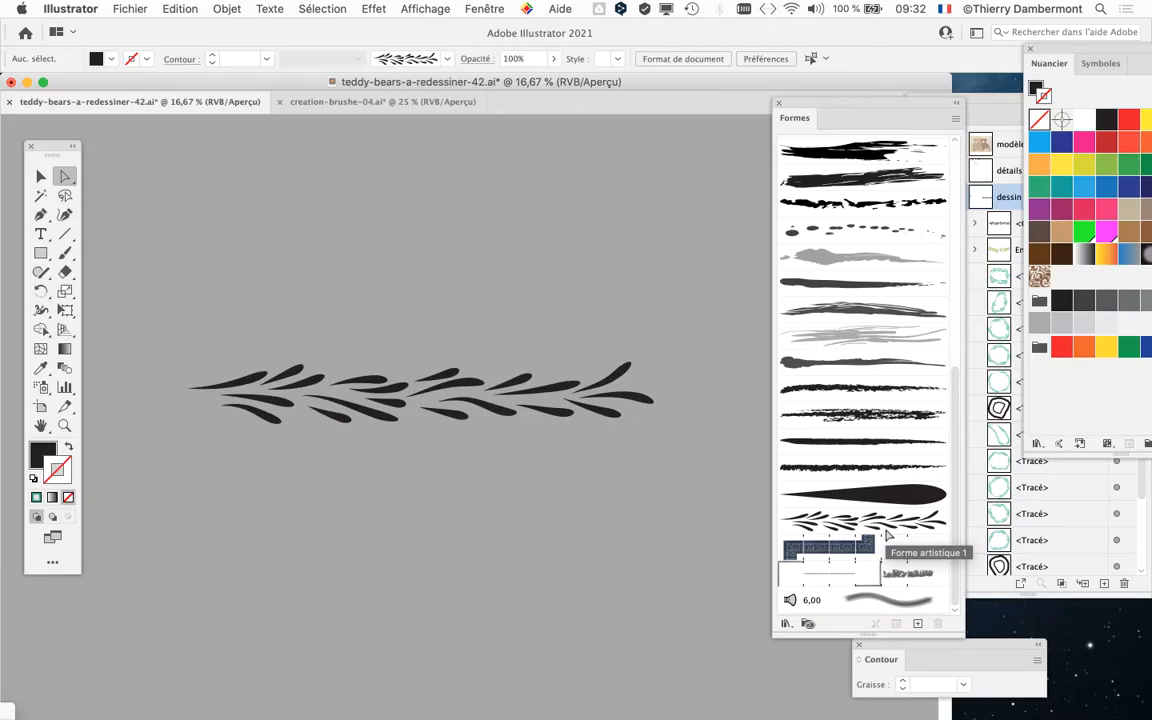
- Compare the placed branch with the original in creation-brushe-04.ai, return to teddy-bears-a-redessiner-42.ai and activate the Selection tool
click(393, 110)
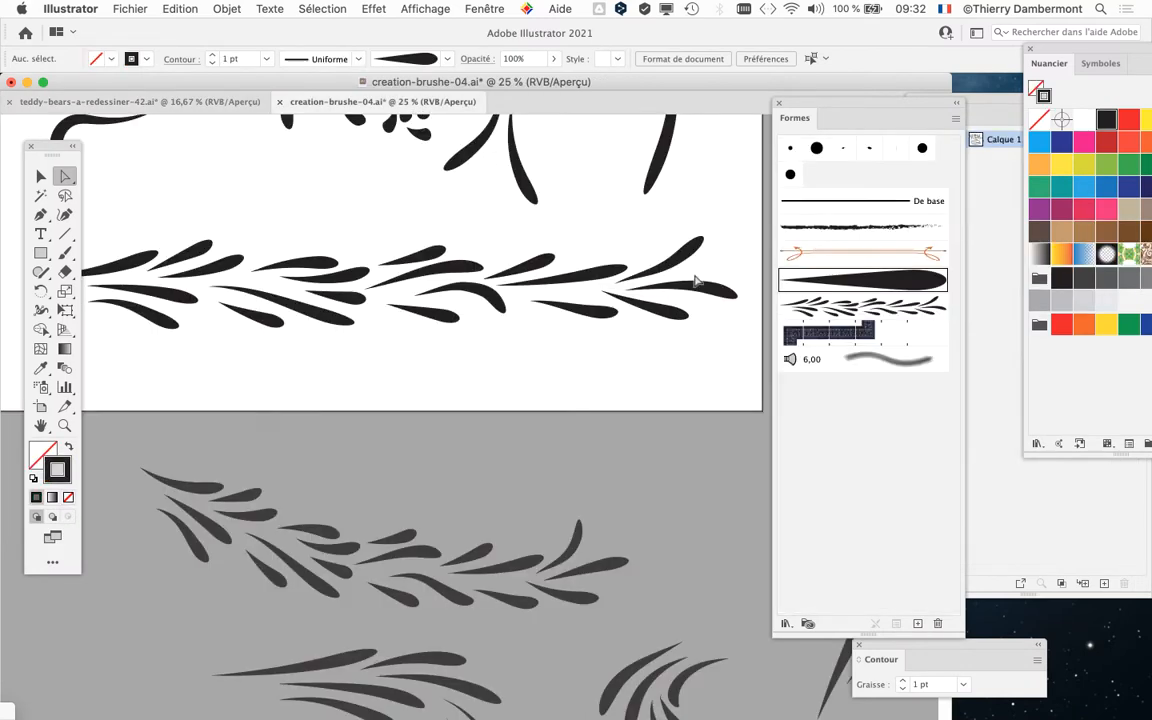
click(200, 105)
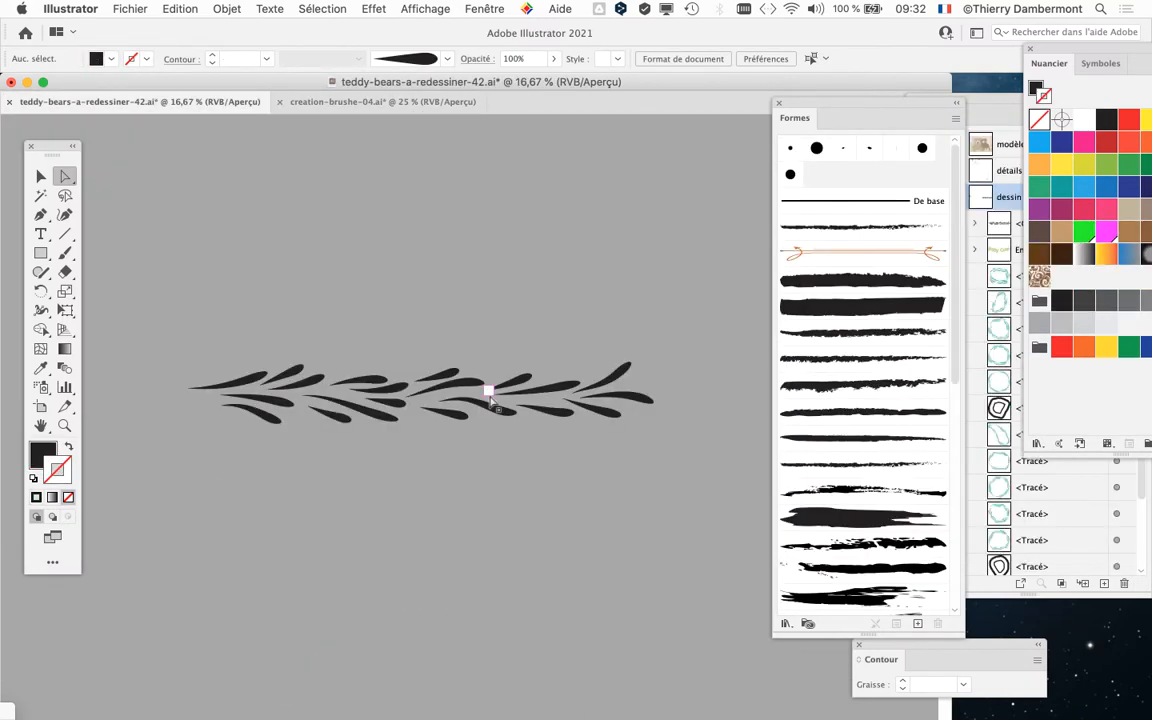
click(41, 176)
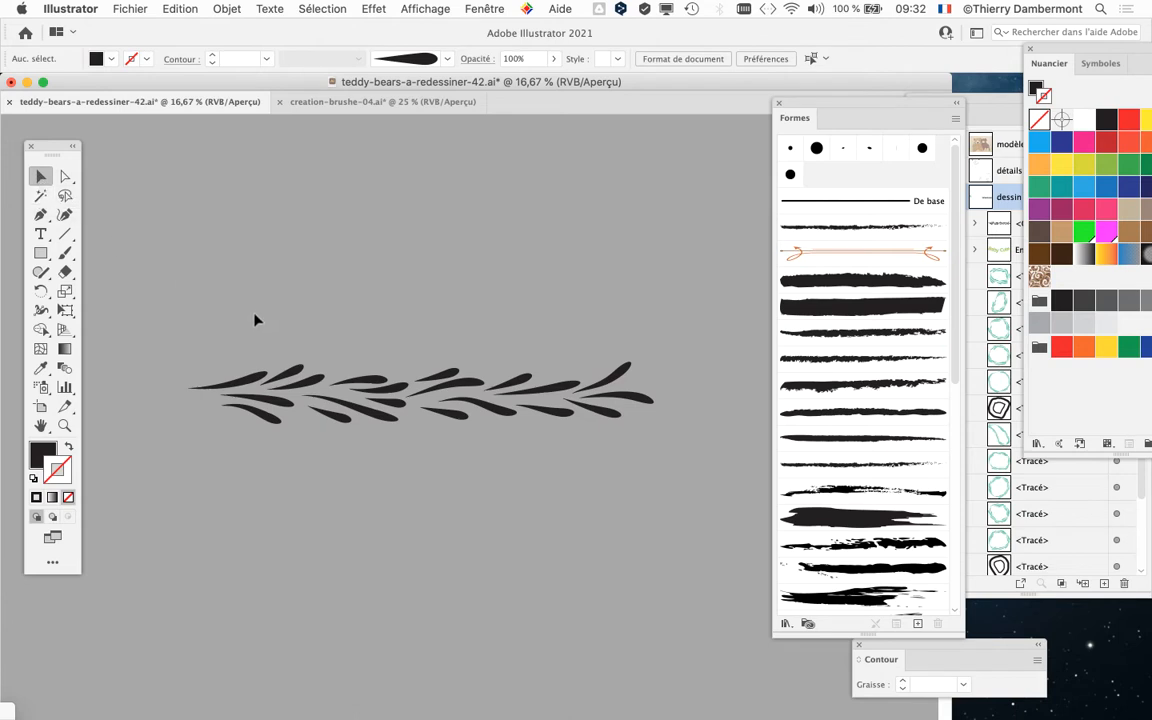
- Scale the leafy branch down proportionally to about 91 mm long with the Free Transform tool
key(super+a)
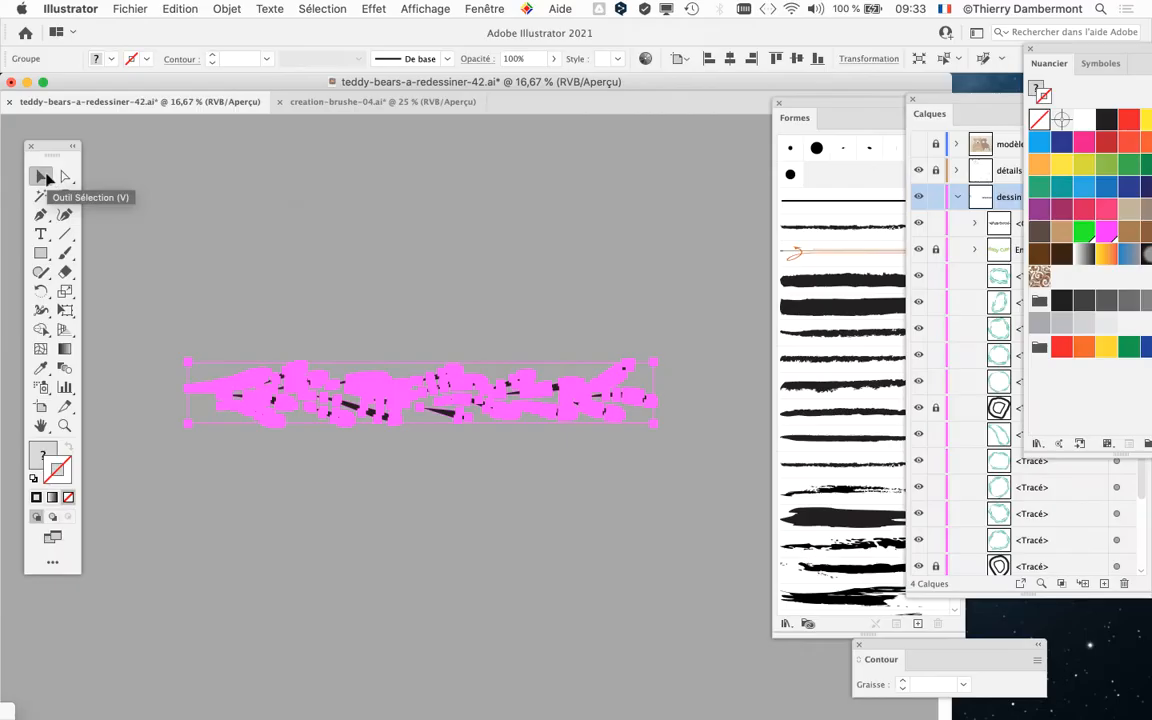
click(127, 248)
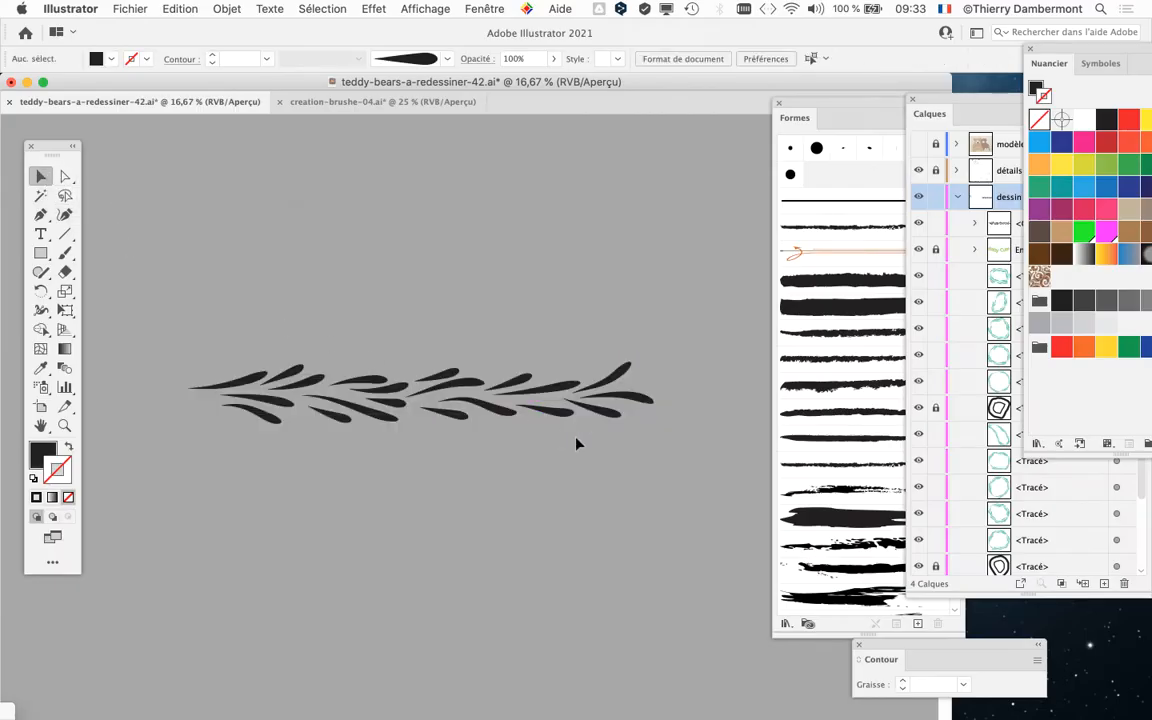
drag(709, 499, 470, 400)
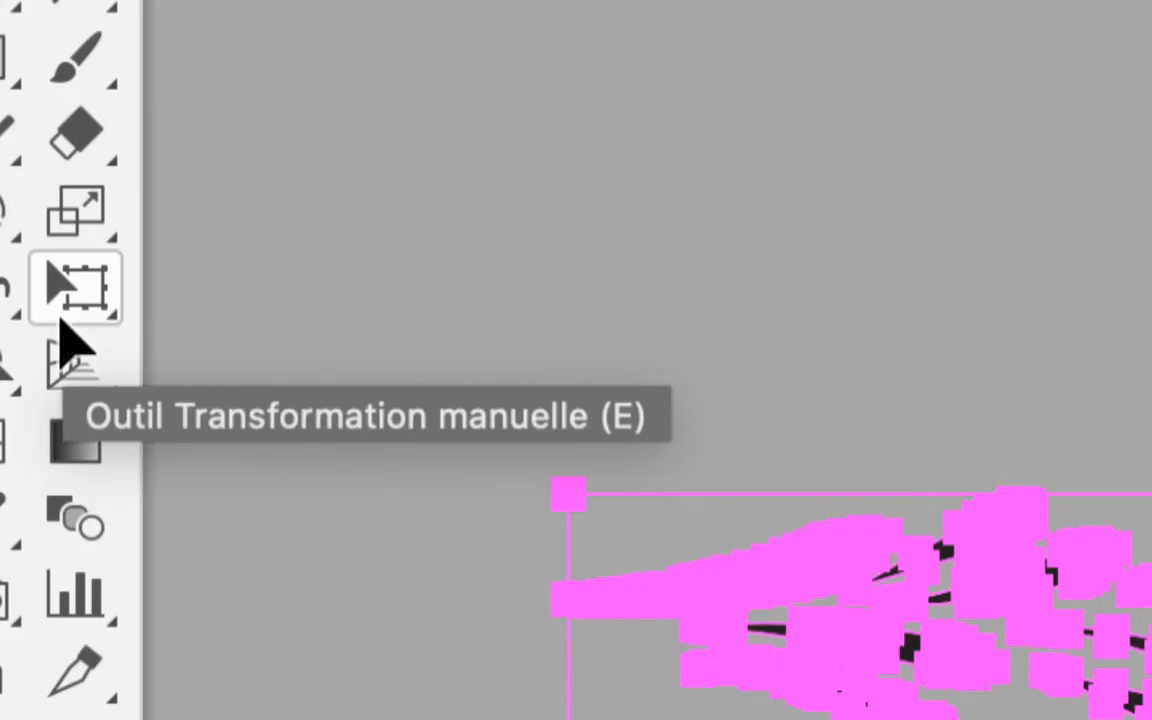
click(62, 318)
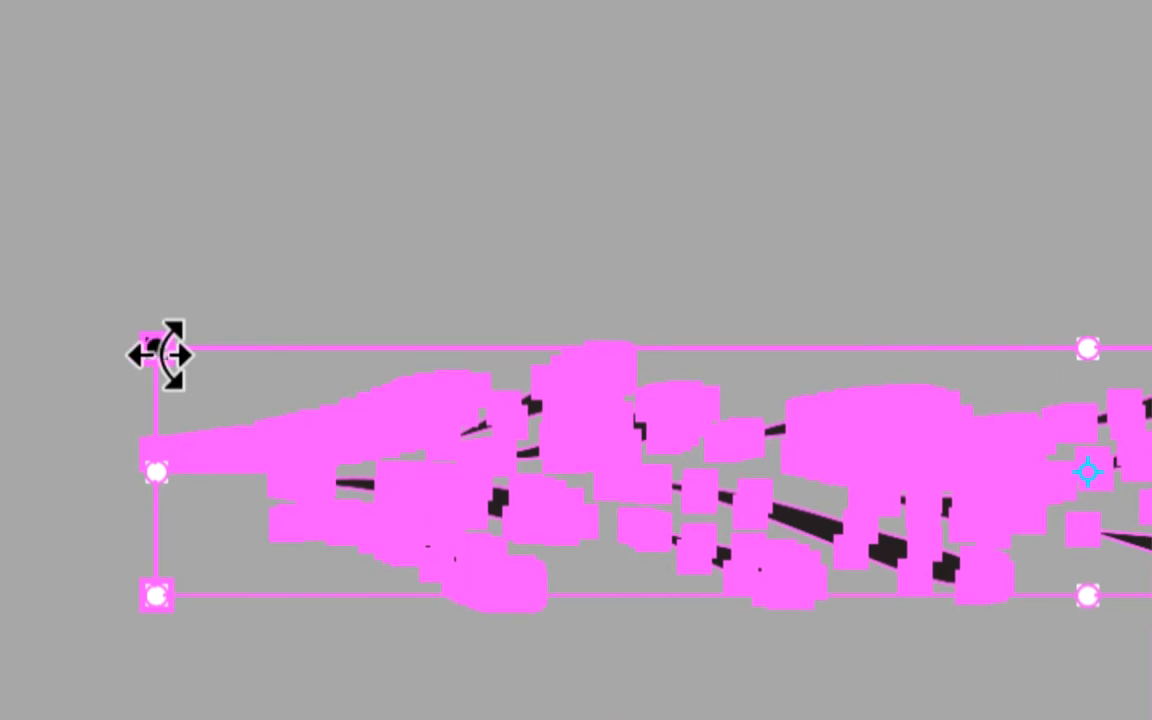
drag(159, 352, 489, 408)
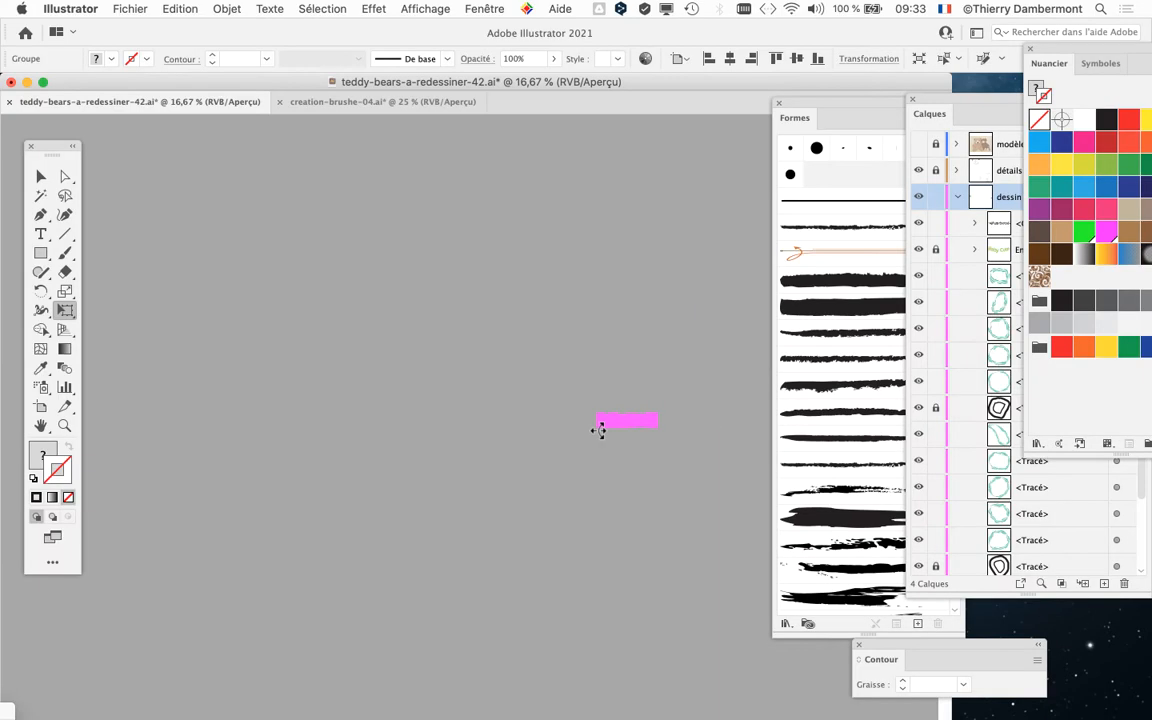
- Move the reduced branch across the empty canvas onto the teddy bear artboard, placing it just below the bear's feet
key(super+plus)
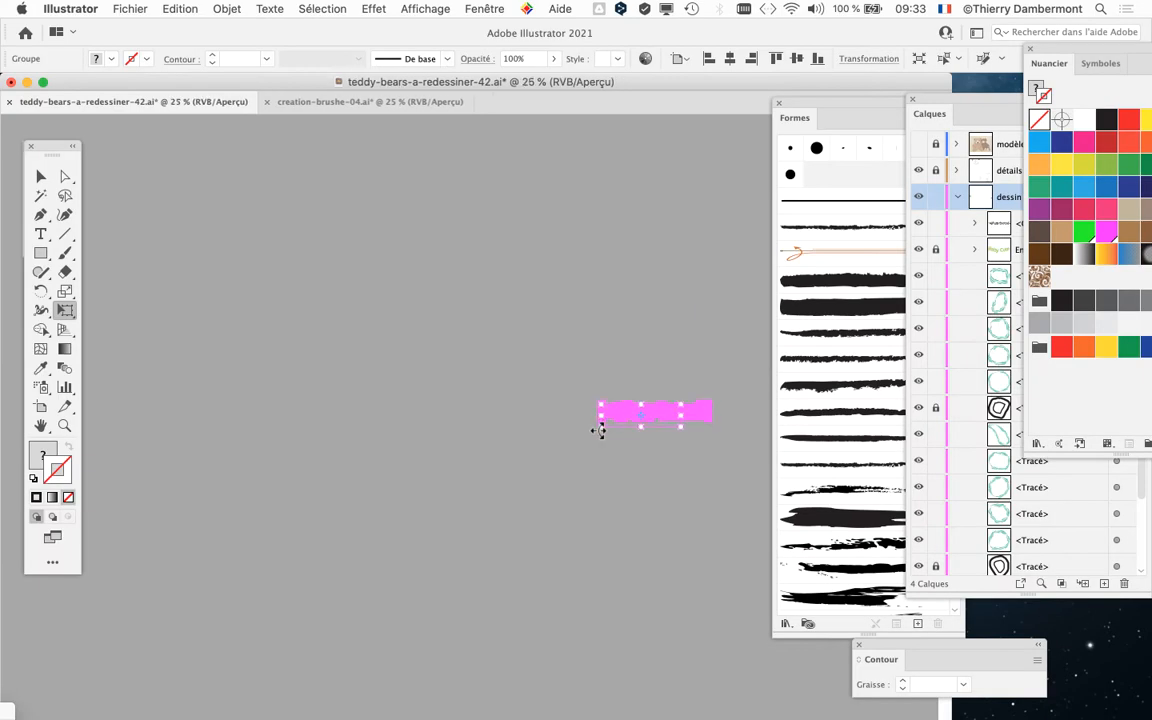
key(super+minus)
key(super+minus)
key(super+minus)
key(super+minus)
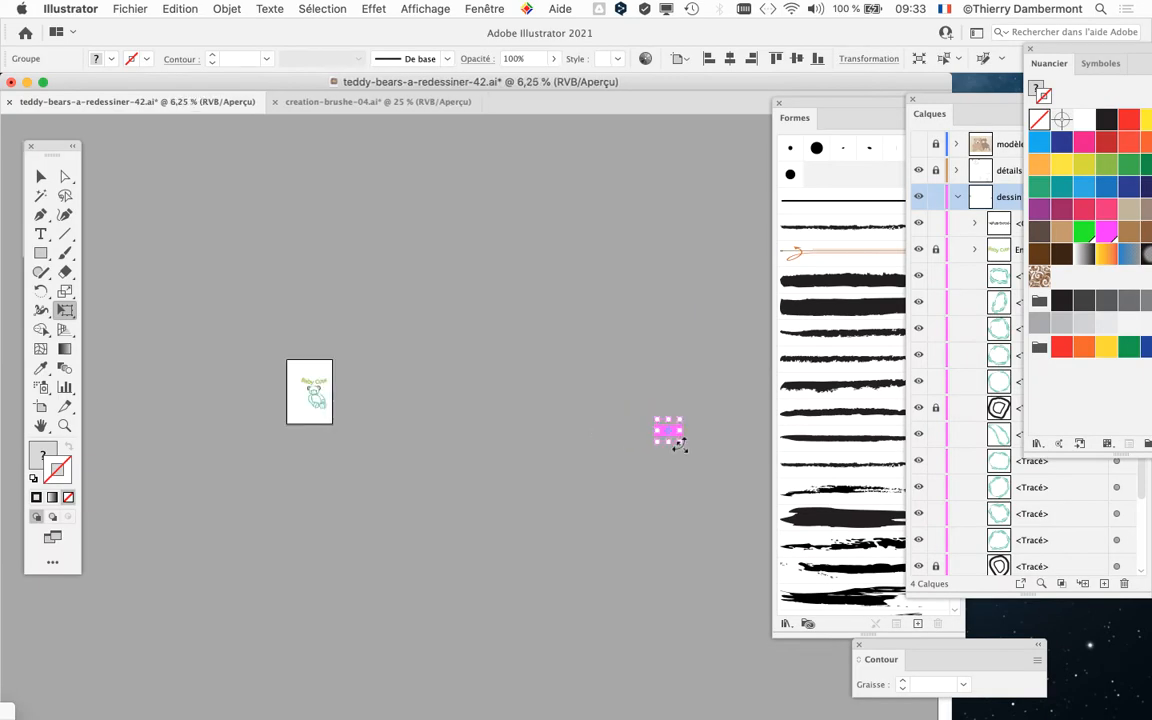
key(super+plus)
key(super+plus)
key(super+plus)
key(super+plus)
key(super+plus)
key(super+plus)
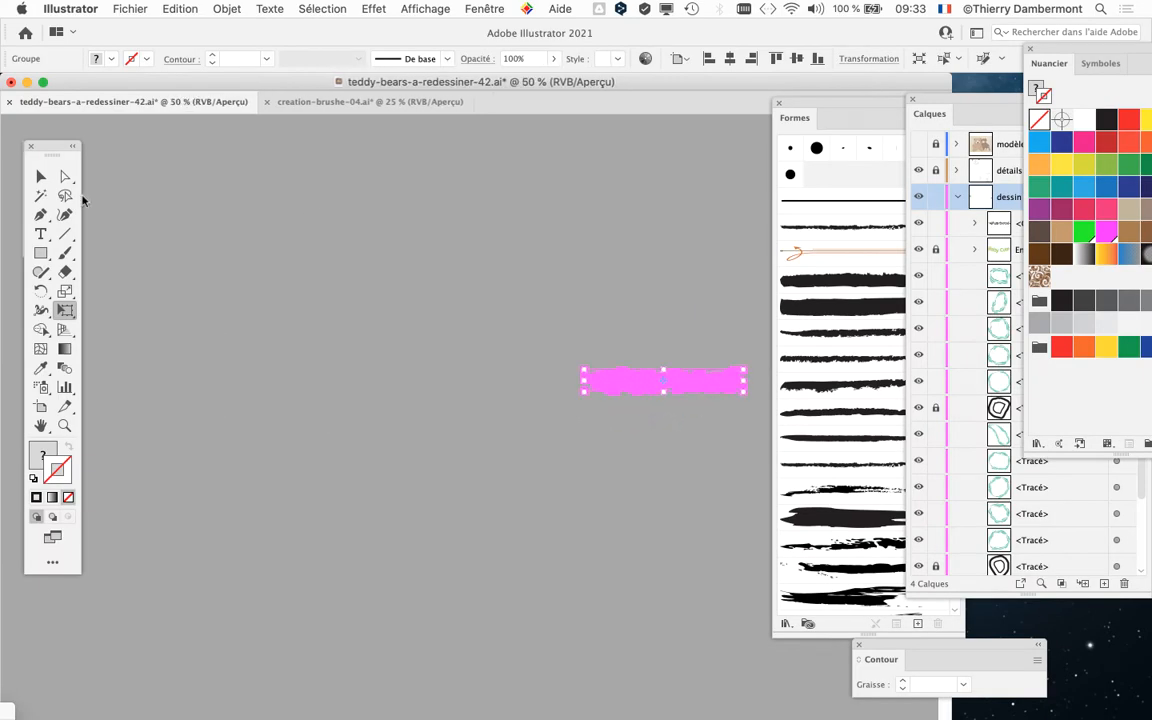
click(41, 177)
drag(650, 384, 236, 391)
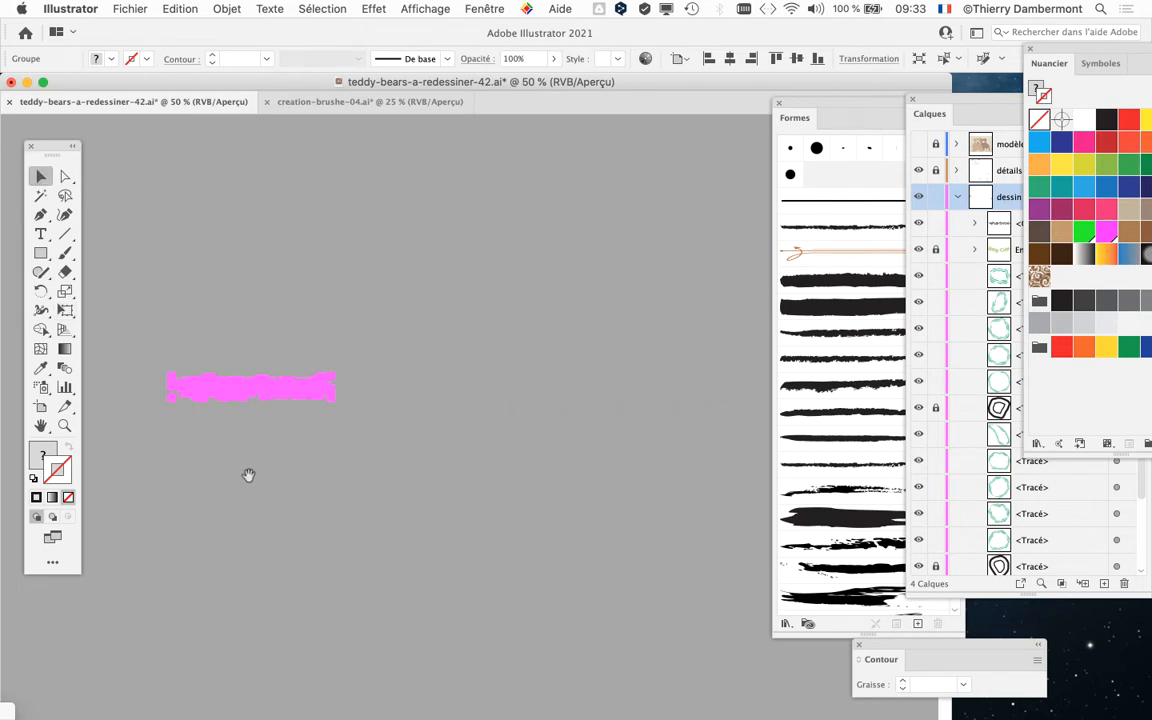
drag(247, 473, 688, 461)
drag(688, 369, 310, 419)
drag(312, 518, 632, 490)
drag(624, 392, 243, 410)
drag(256, 537, 711, 486)
drag(657, 368, 216, 437)
drag(254, 537, 723, 498)
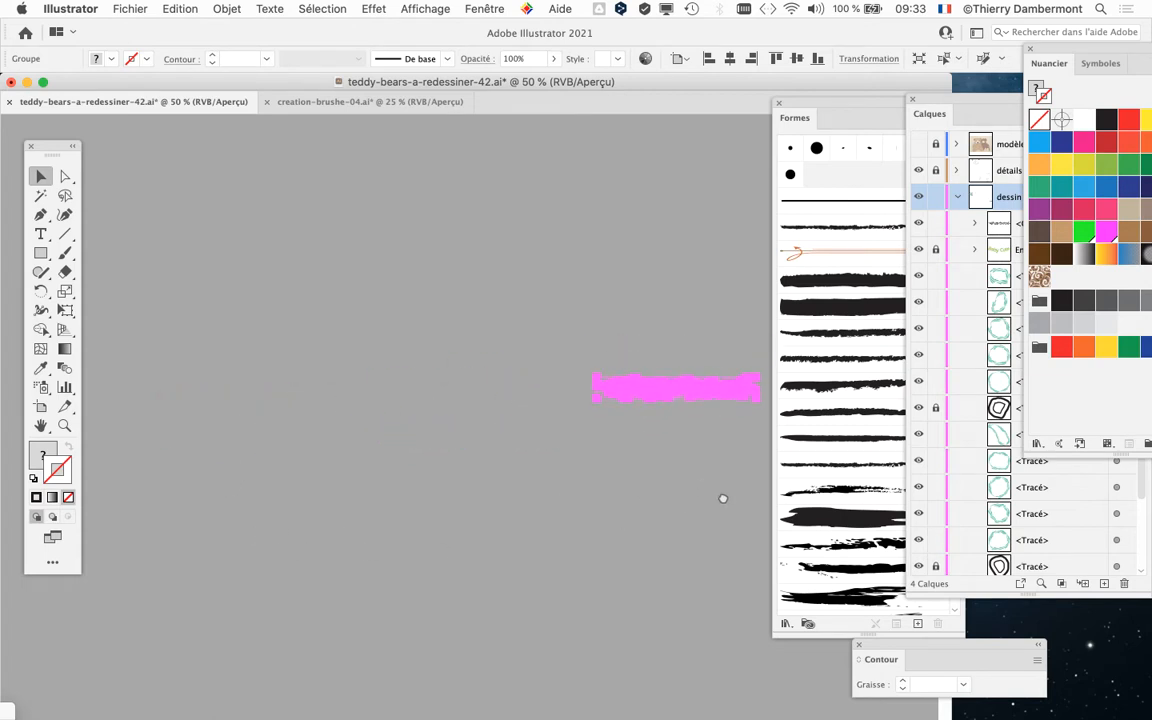
mouse_move(683, 380)
mouse_down()
mouse_move(484, 369)
mouse_move(147, 290)
mouse_up()
- Examine the reduced branch's size and position under the bear's feet, then deselect it
key(super+minus)
key(super+minus)
key(super+minus)
key(super+plus)
key(super+plus)
key(super+plus)
key(super+plus)
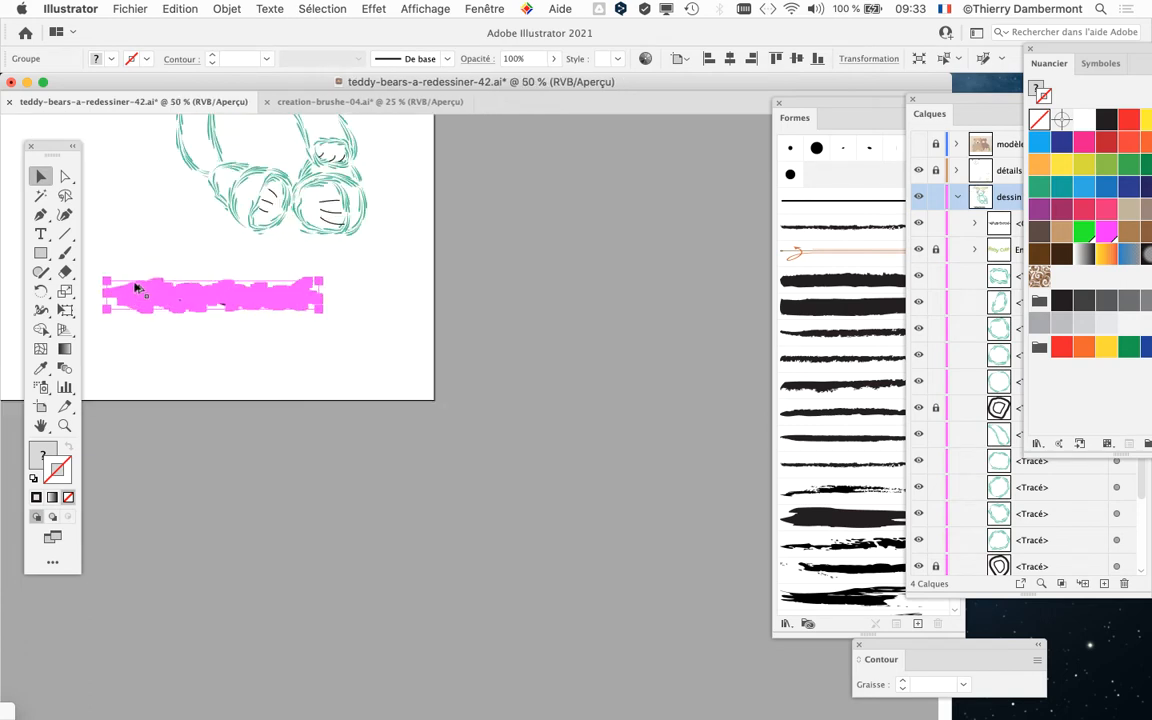
key(super+plus)
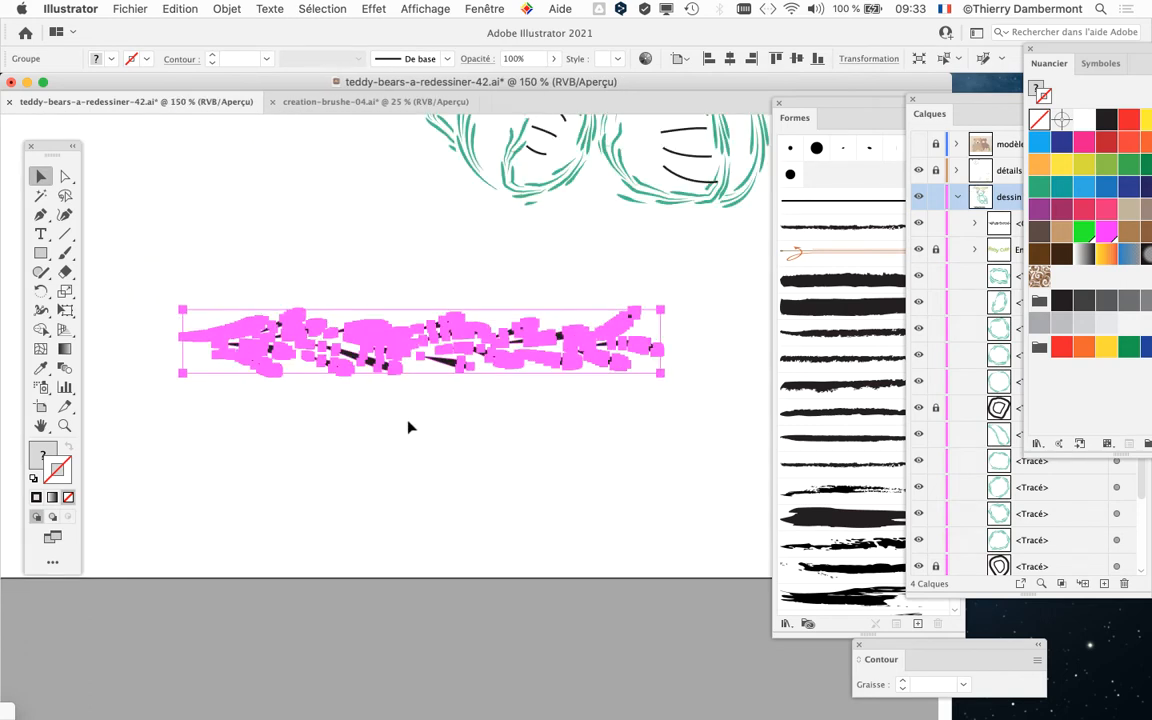
key(super+minus)
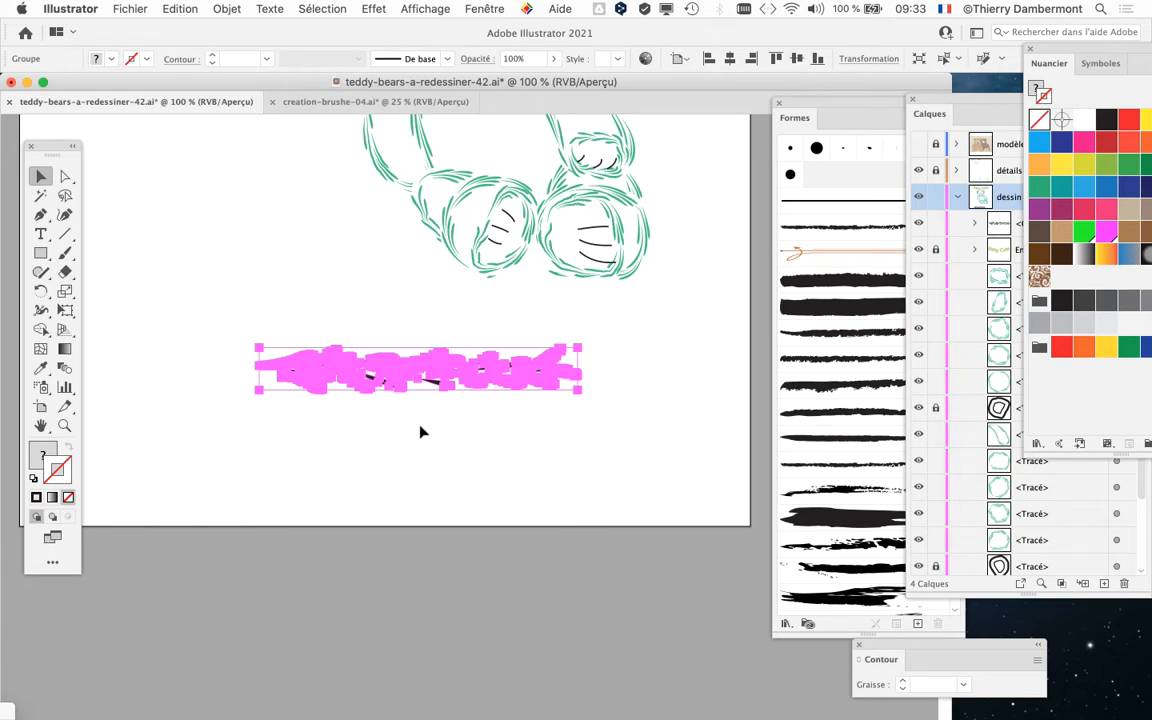
click(421, 431)
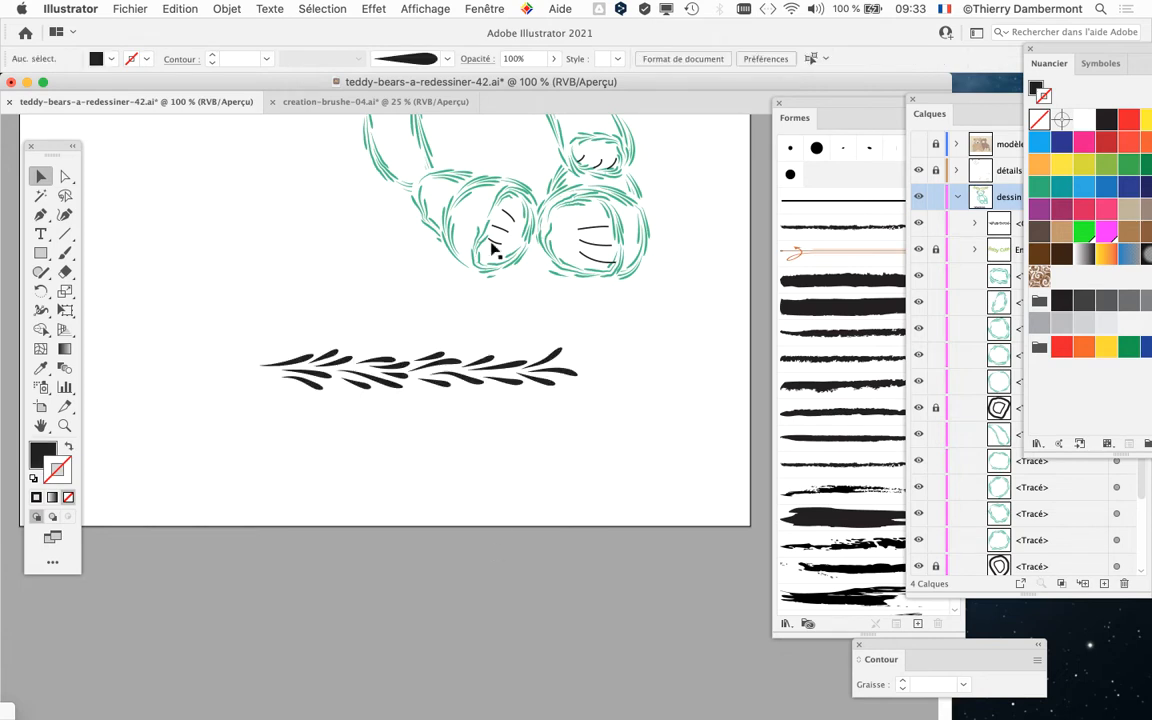
- Compare the artboard dimensions of creation-brushe-04.ai with those of teddy-bears-a-redessiner-42.ai using the Artboard tool
click(309, 101)
key(super+minus)
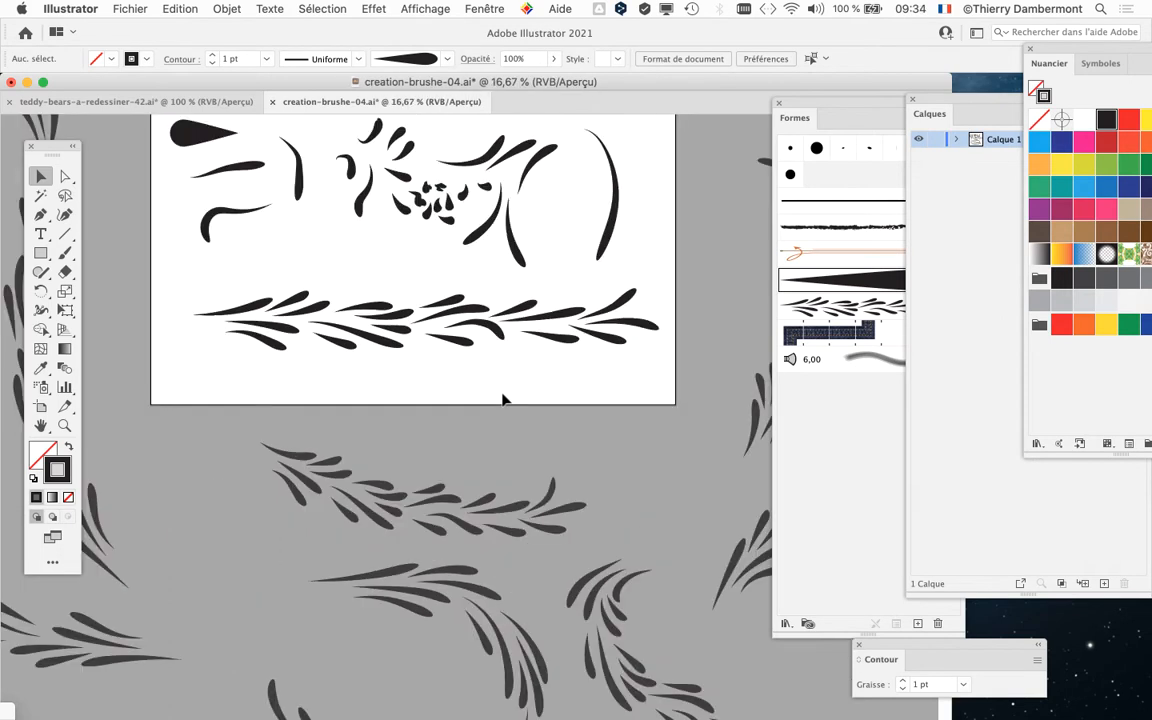
scroll(503, 399, down, 1)
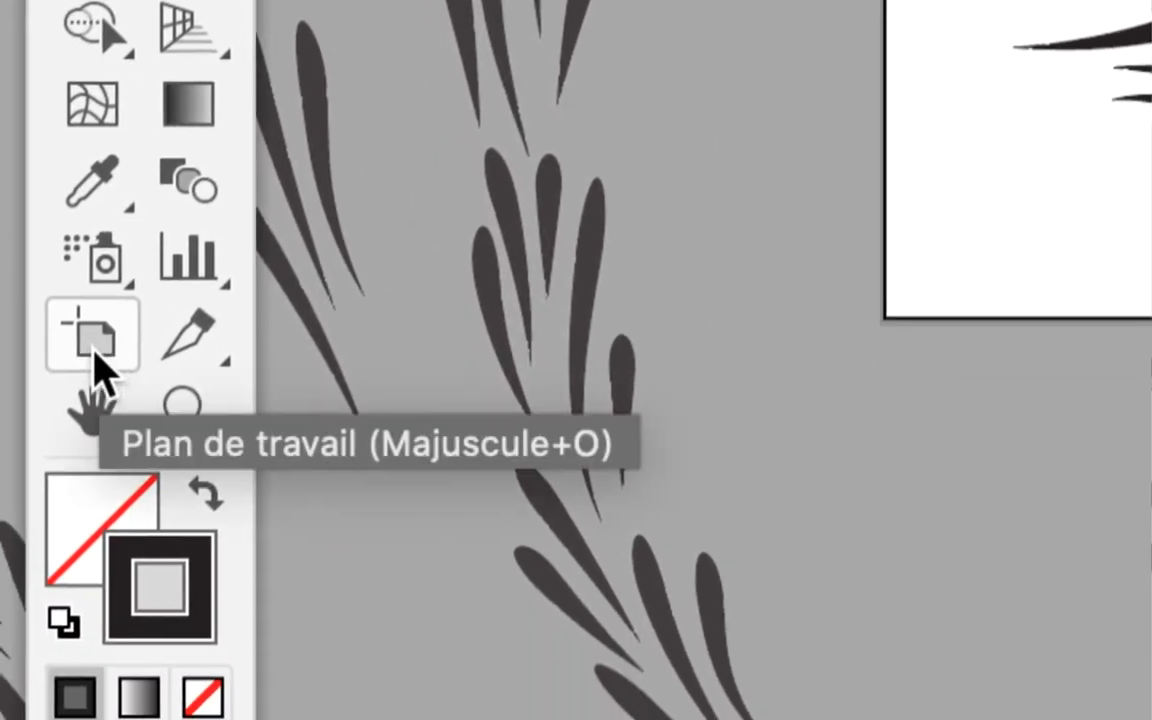
click(98, 352)
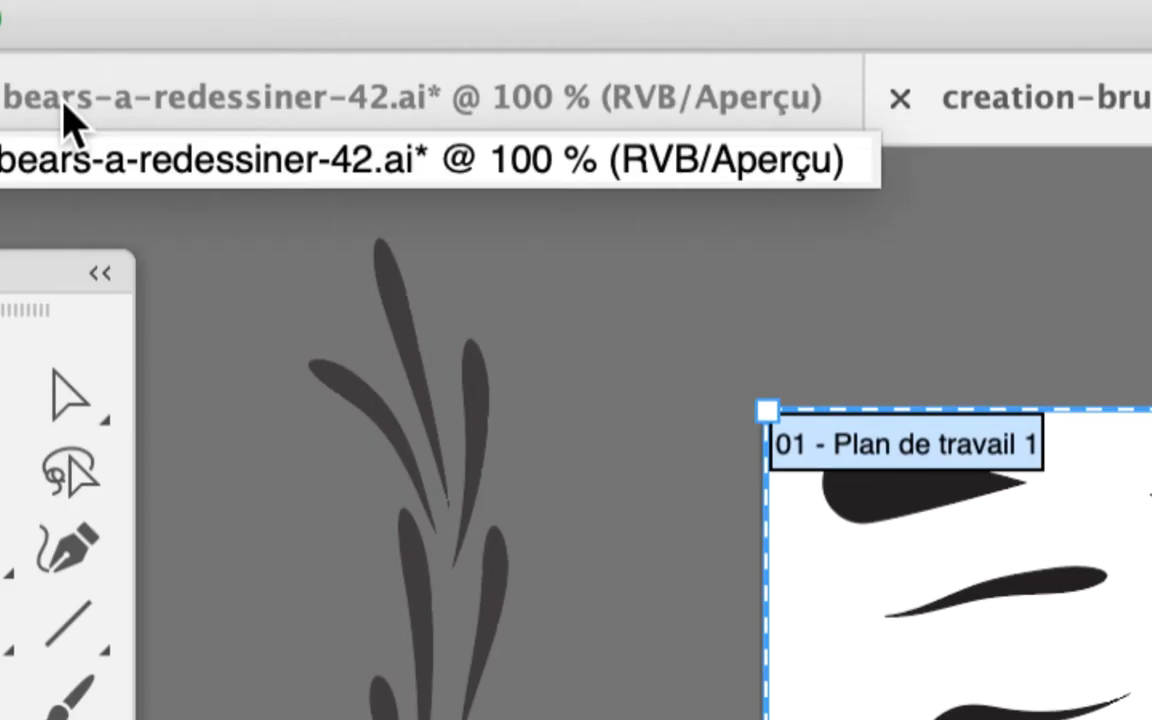
click(68, 120)
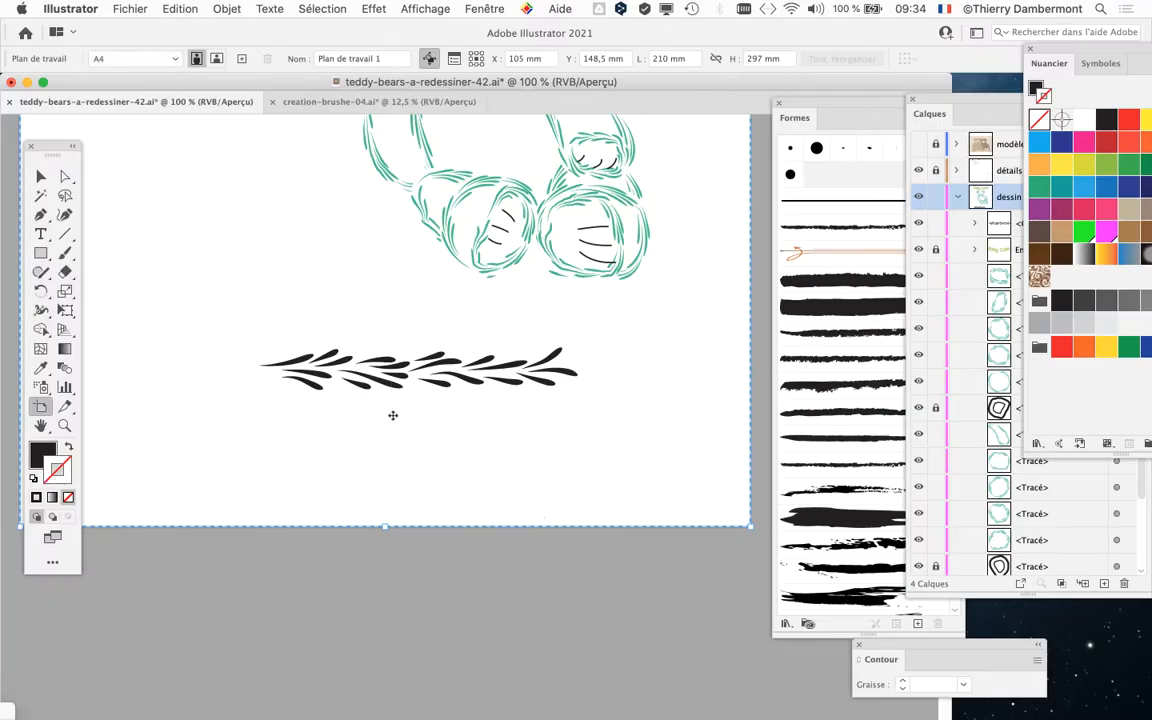
- Select the branch below the bear and set up a taller brush list closer to it, showing the last brushes
key(super+minus)
key(v)
click(397, 383)
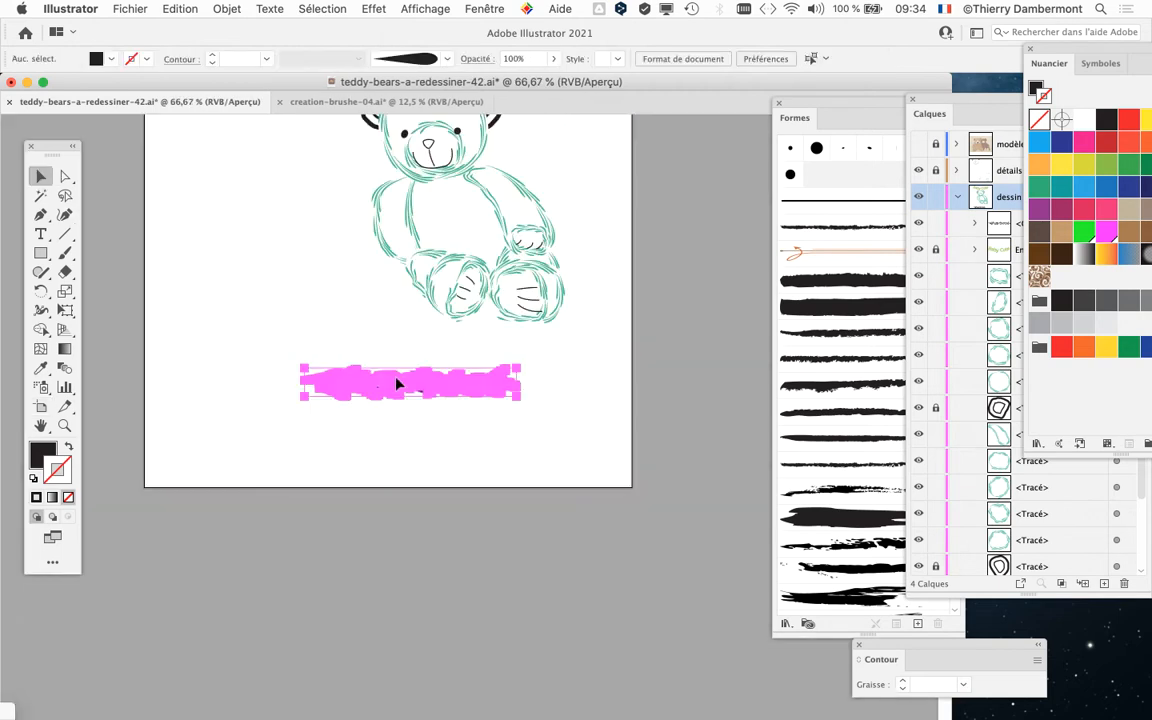
drag(522, 432, 458, 412)
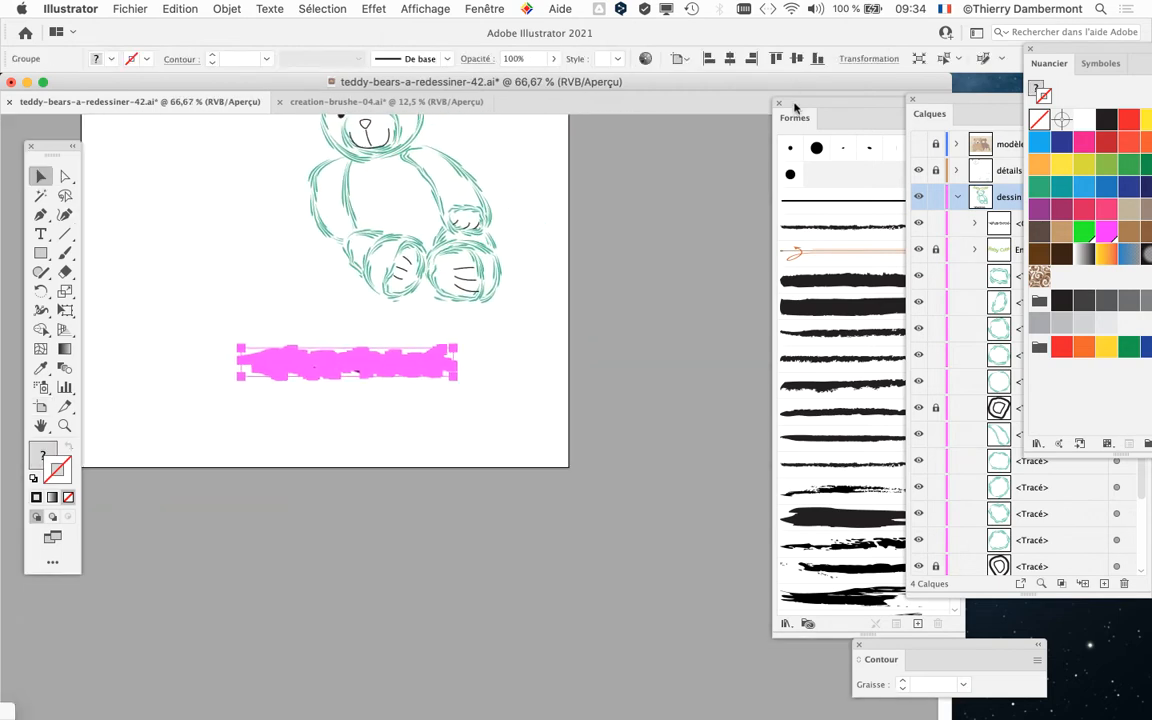
mouse_move(797, 96)
mouse_down()
mouse_move(677, 84)
mouse_move(605, 20)
mouse_move(624, 20)
mouse_up()
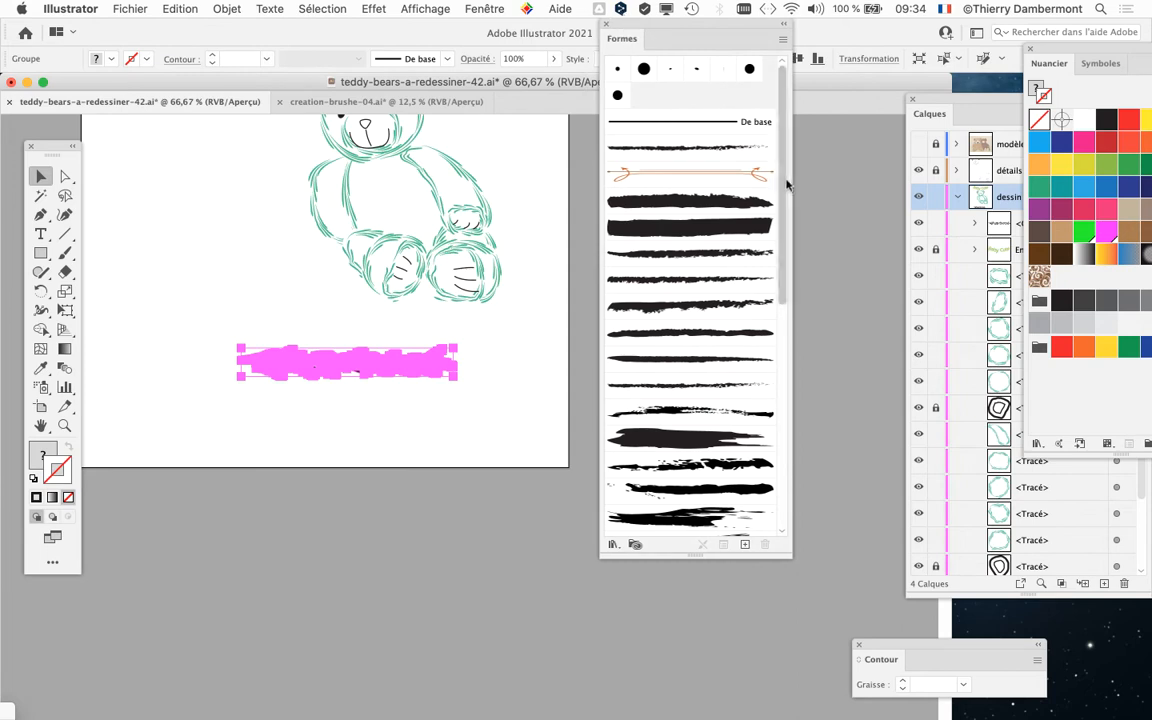
drag(784, 180, 800, 460)
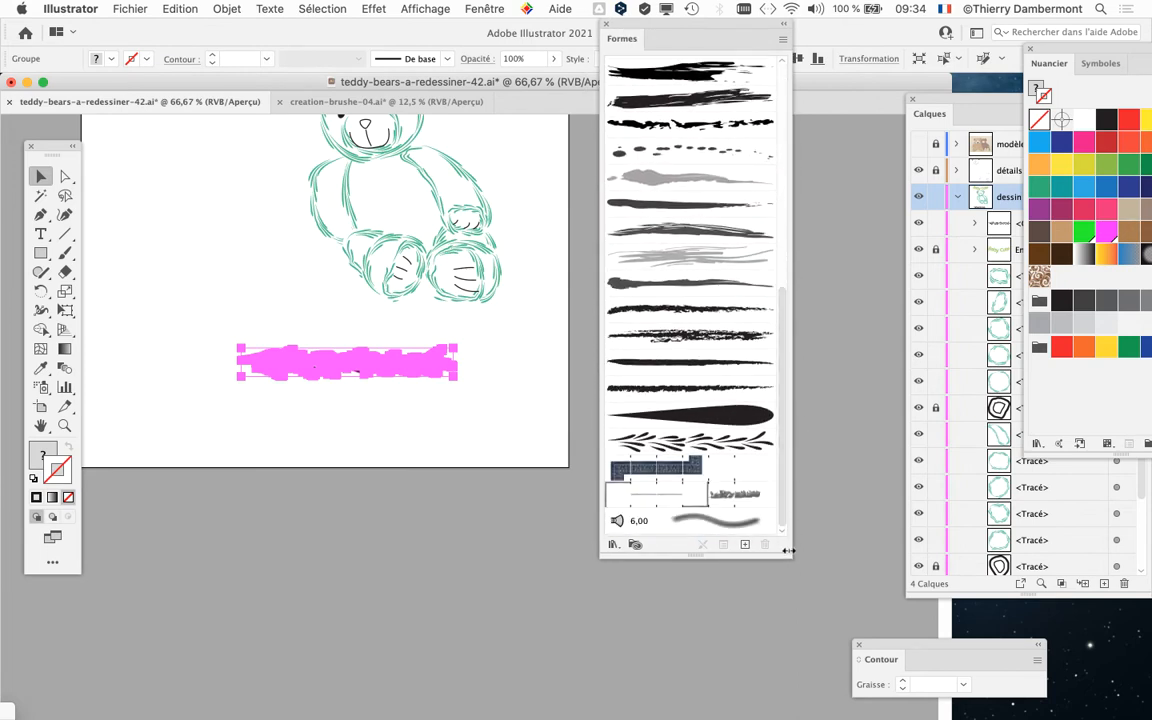
drag(788, 563, 798, 618)
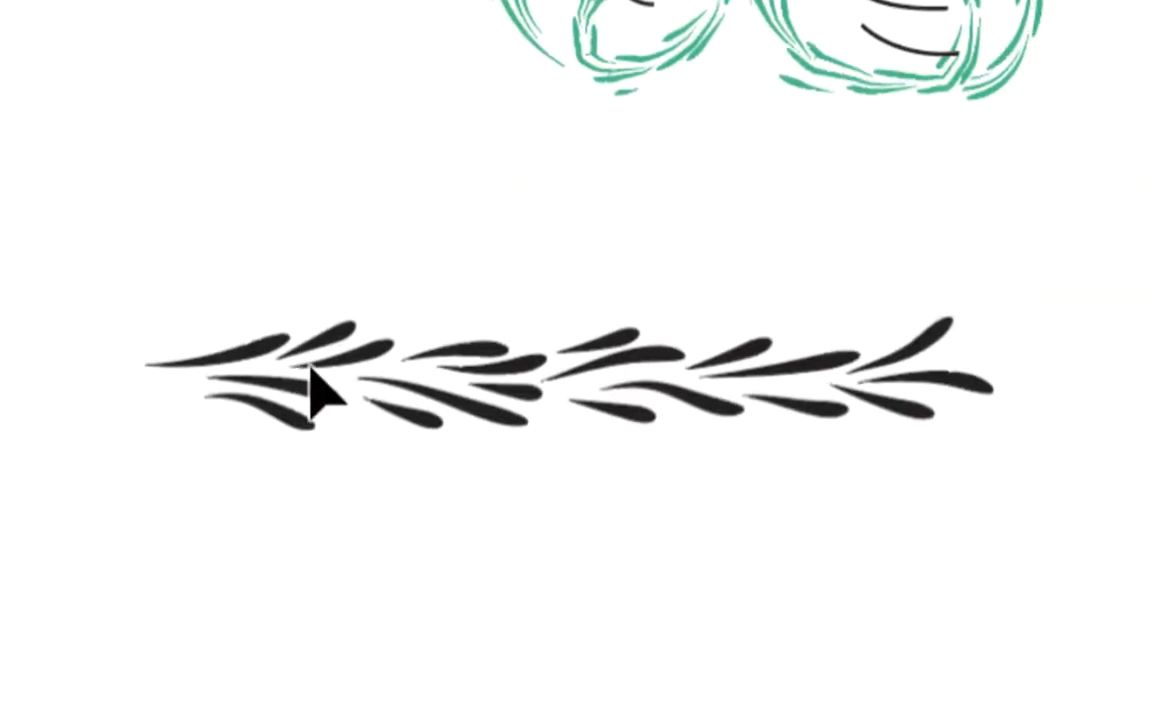
- Create a new art brush (Forme artistique) from the reduced branch with its default options and delete the branch from the artboard
mouse_move(313, 390)
mouse_down()
mouse_move(566, 437)
mouse_move(607, 463)
mouse_move(580, 180)
mouse_move(573, 439)
mouse_move(555, 483)
mouse_move(599, 463)
mouse_move(579, 408)
mouse_move(593, 452)
mouse_up()
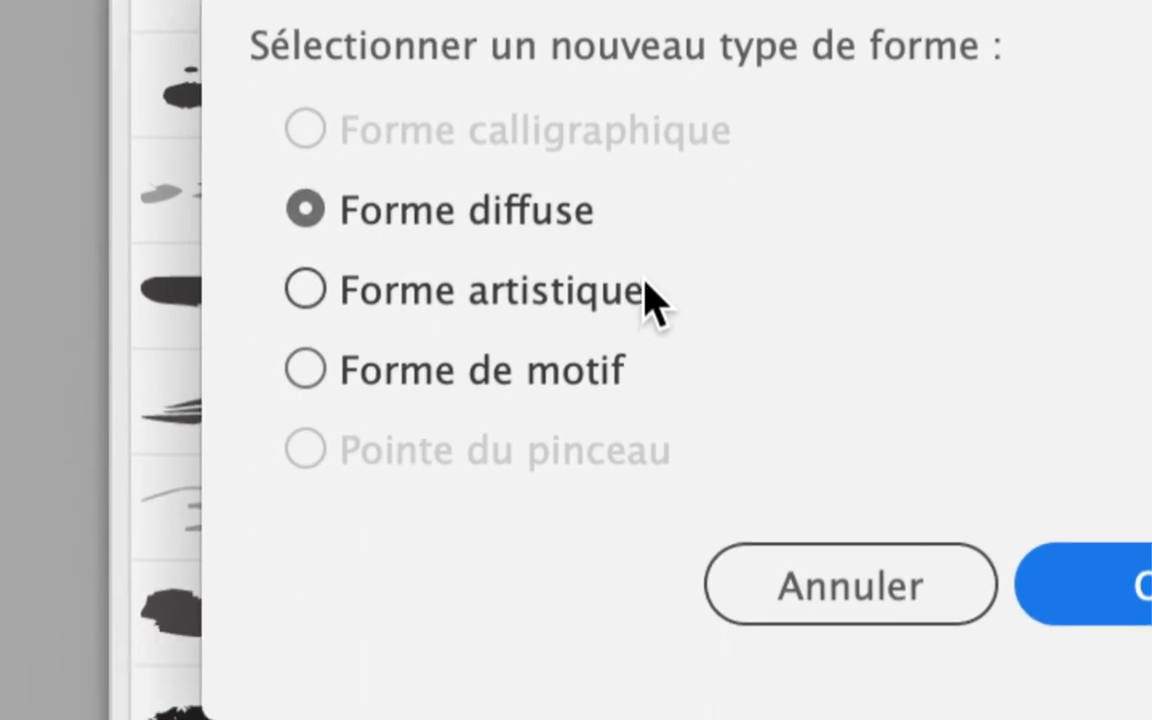
click(546, 398)
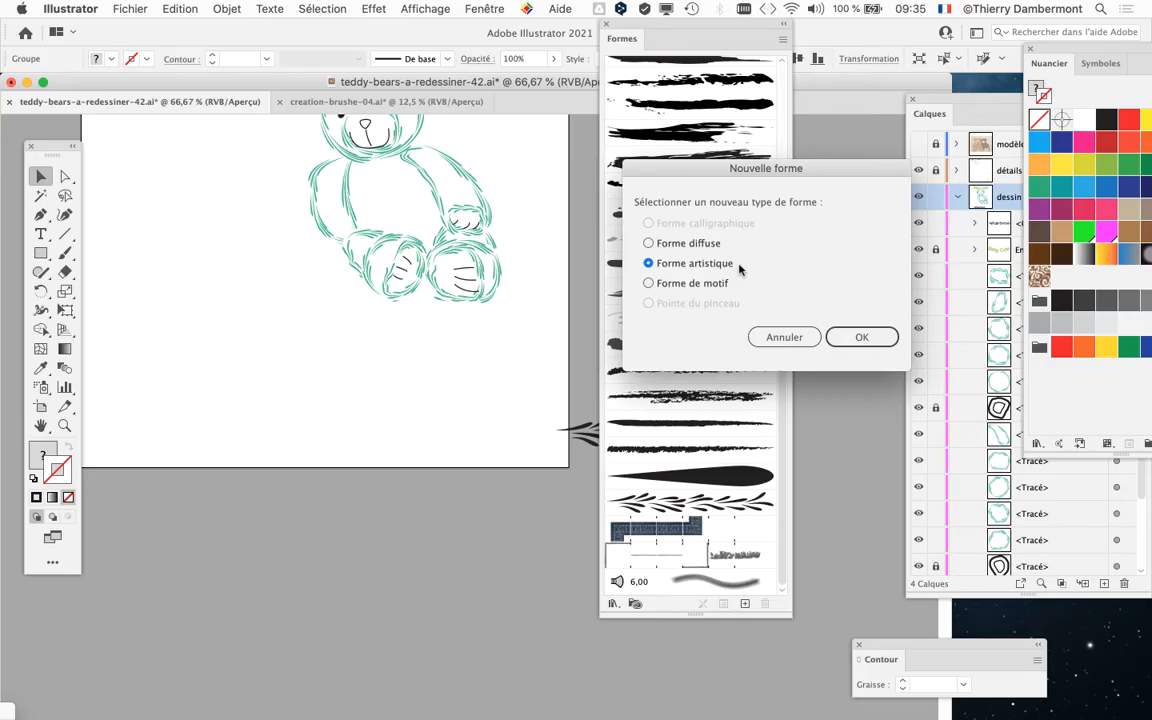
click(861, 337)
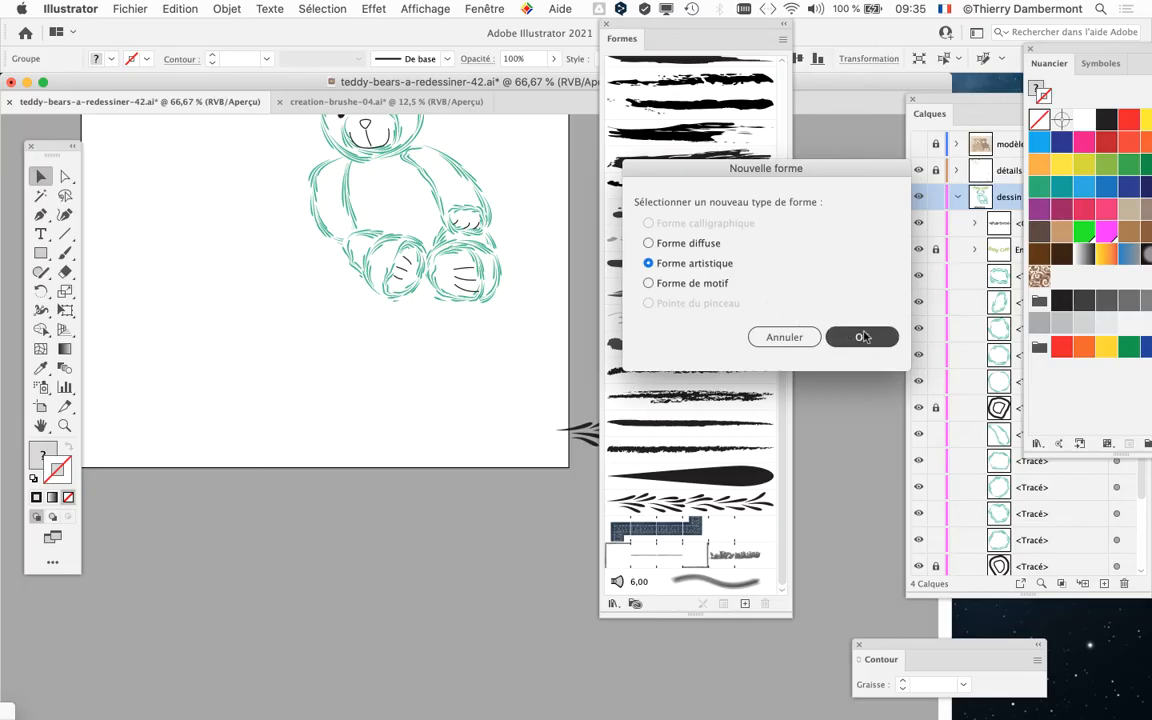
click(1043, 507)
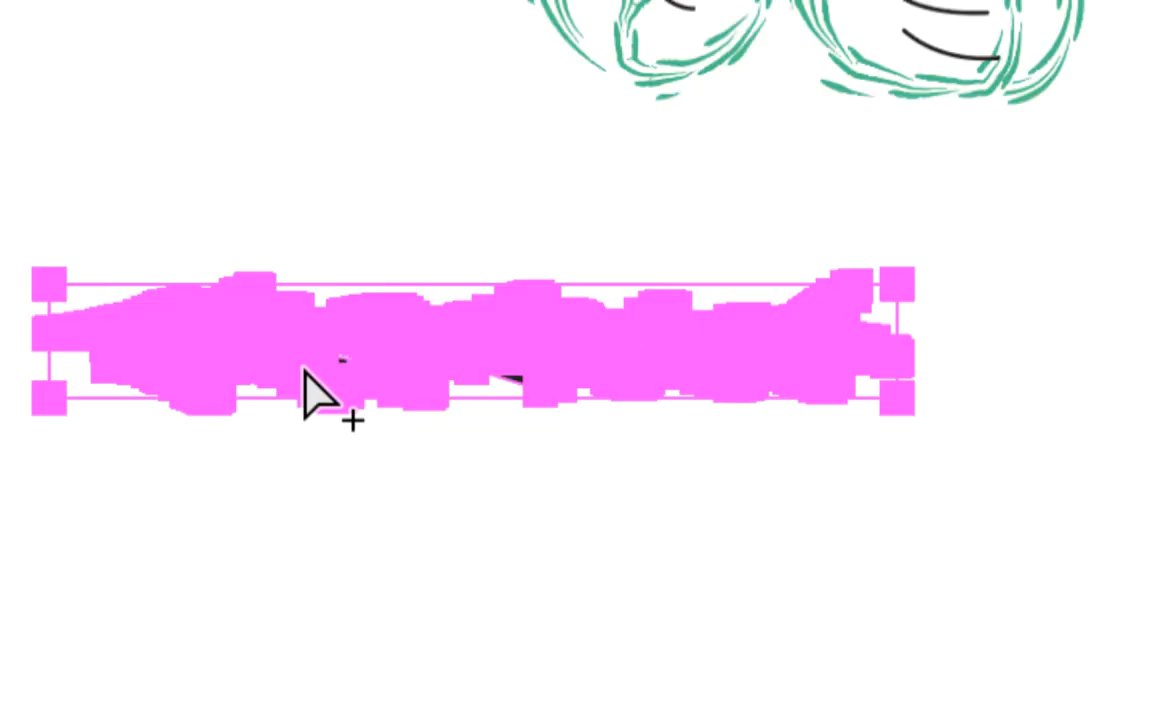
key(Delete)
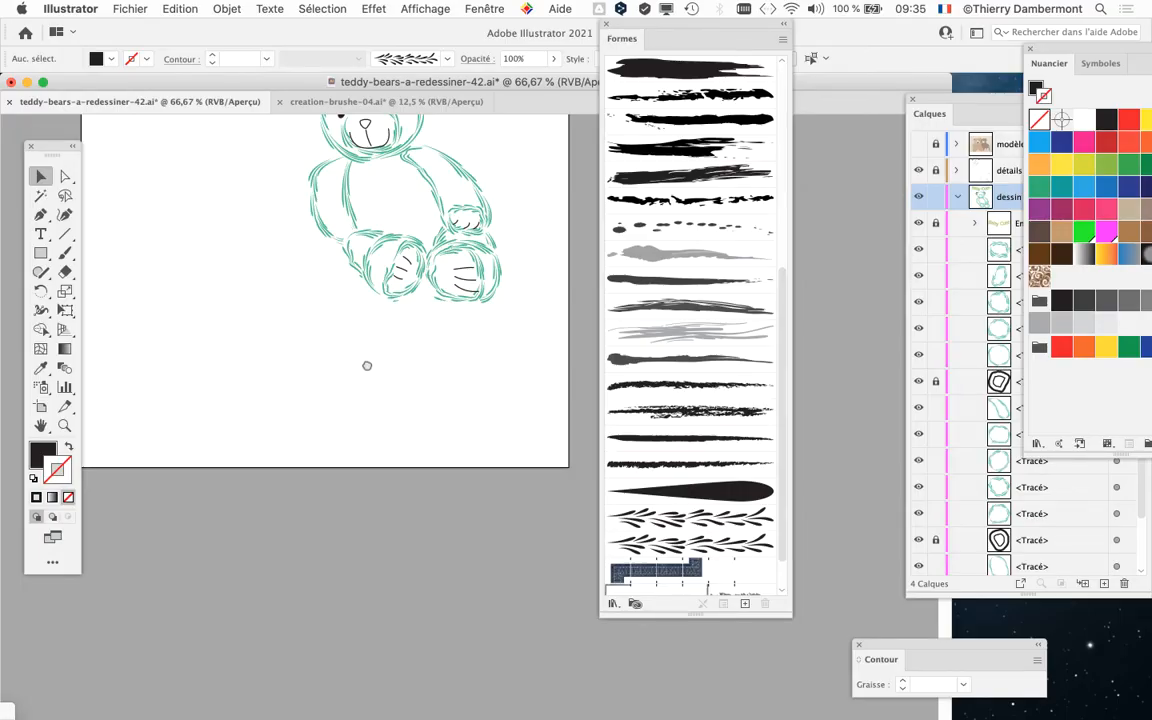
- Select the teddy bear's green outline strokes and apply the new leafy branch art brush to them
drag(366, 365, 326, 532)
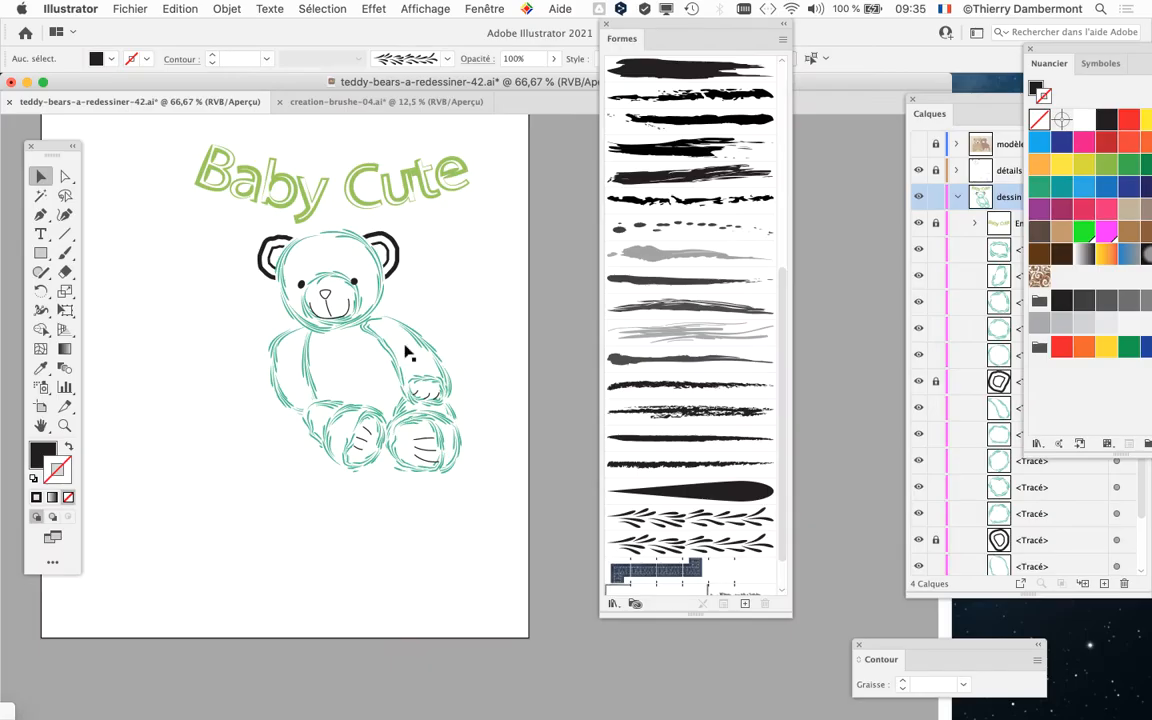
super+click(299, 180)
drag(299, 180, 411, 484)
click(435, 435)
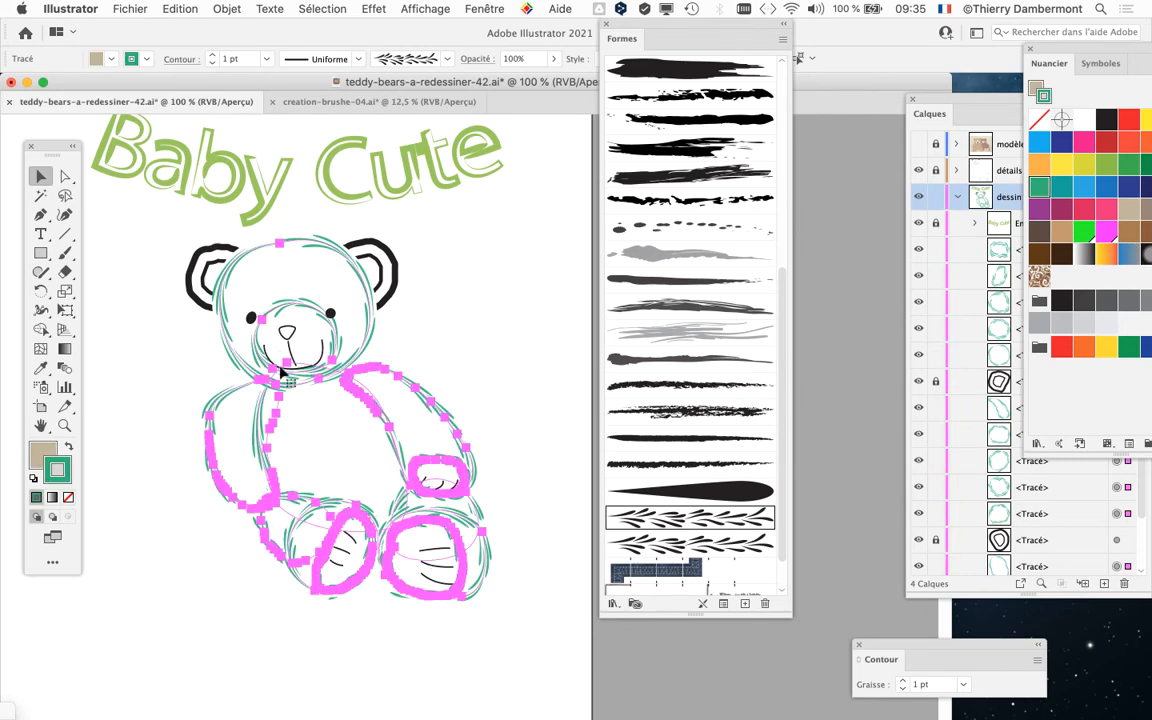
click(660, 541)
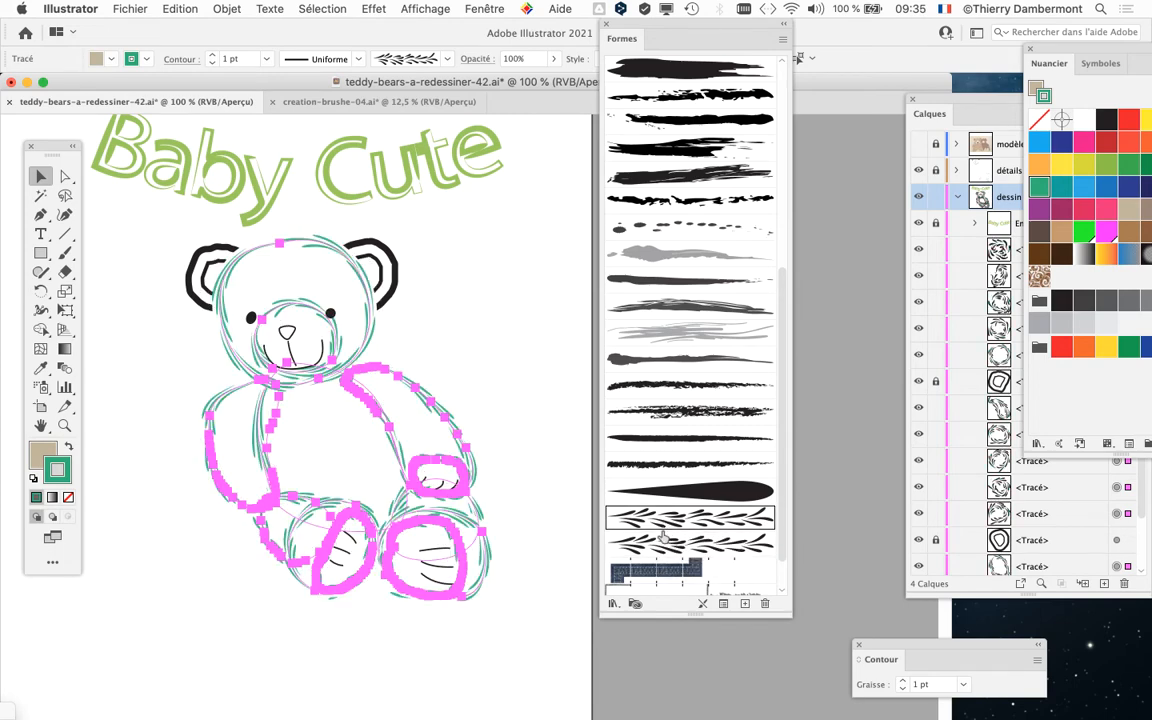
click(670, 543)
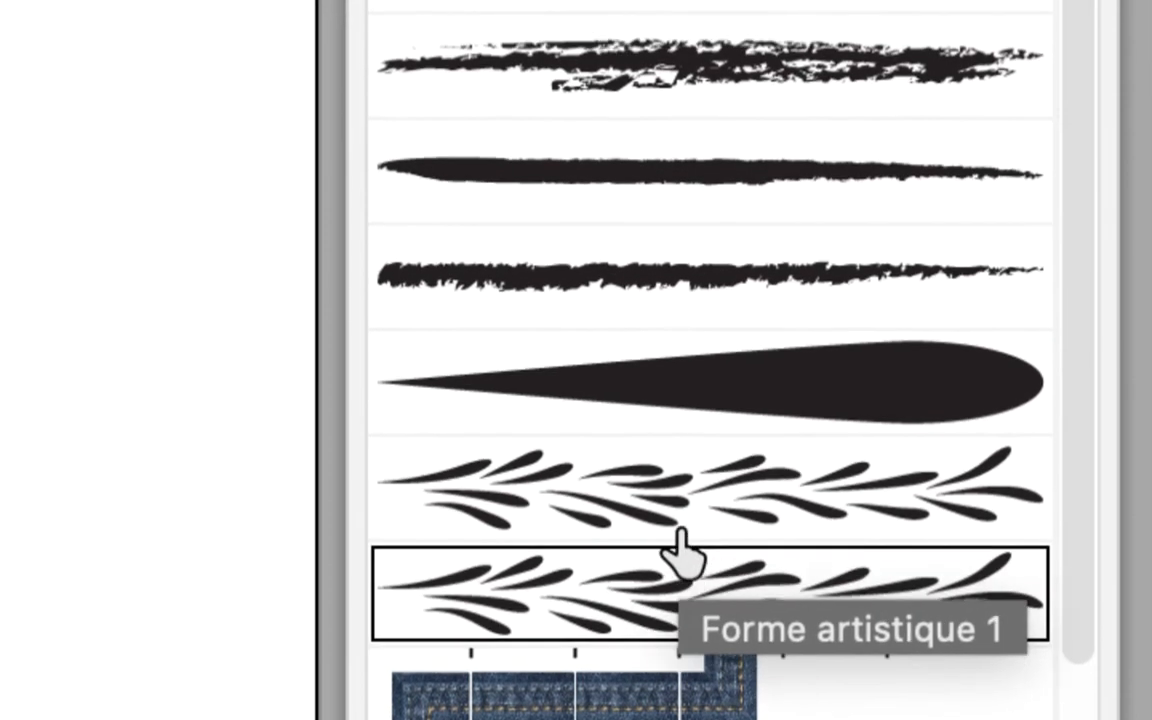
click(681, 521)
click(718, 640)
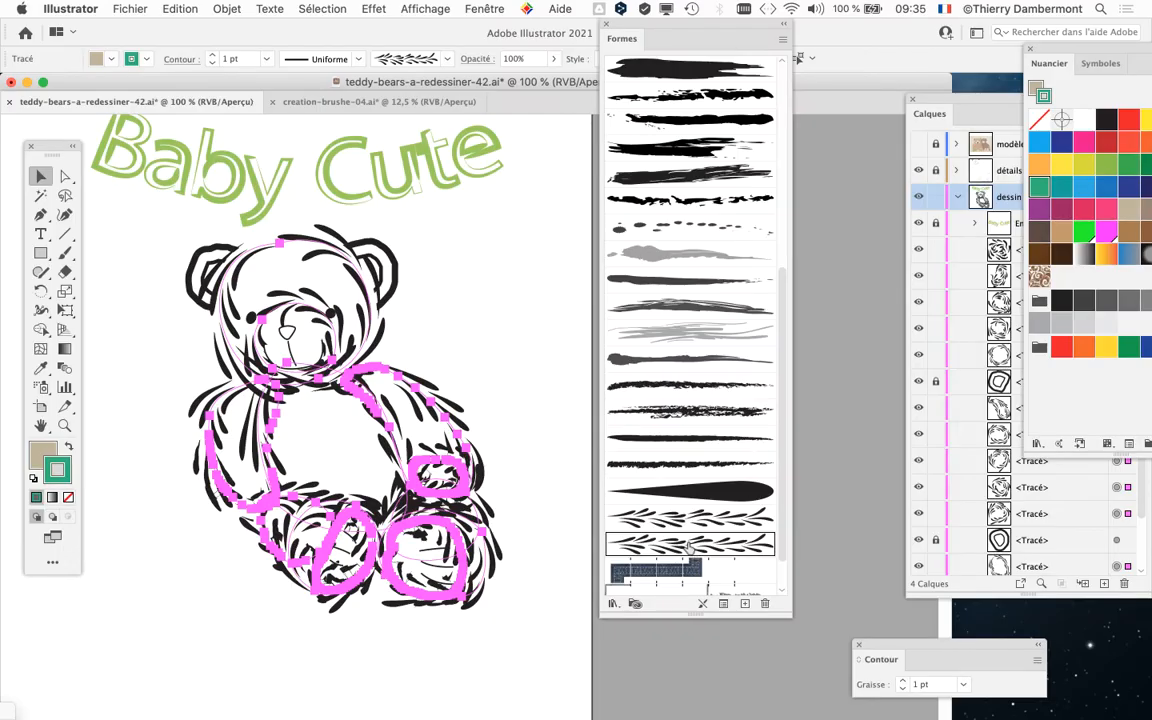
- Rename the new leafy branch art brush as "nouvelle brushe gouttes" in its brush options
double_click(688, 545)
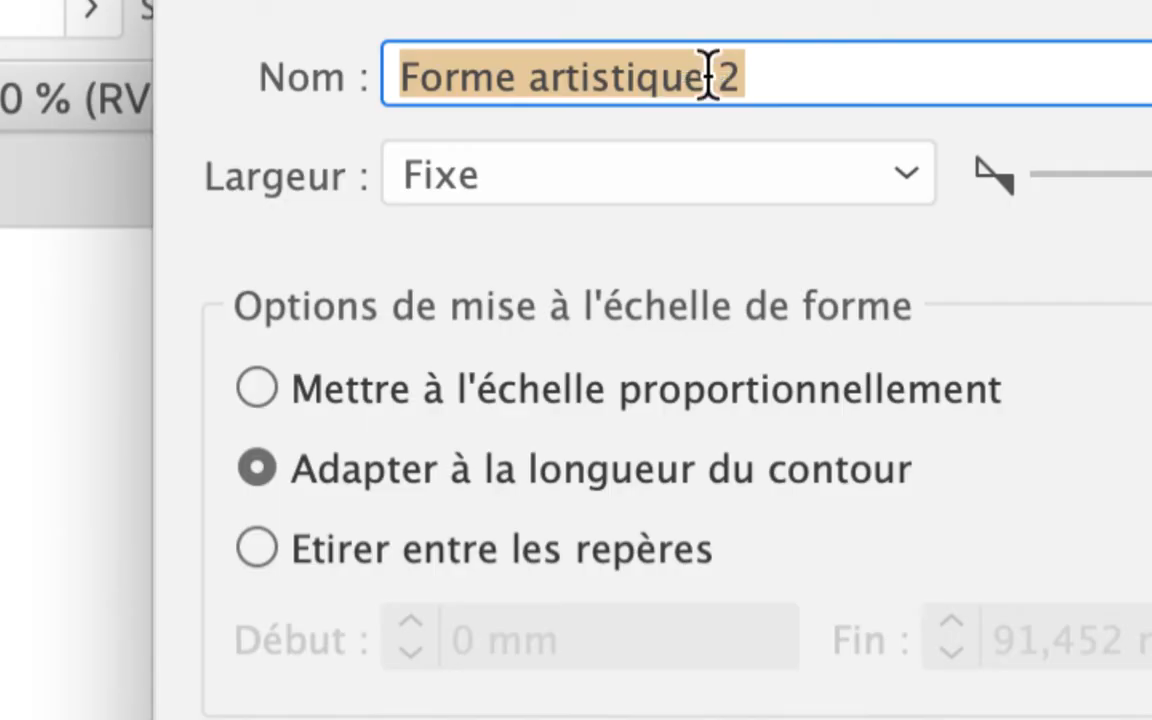
text(nouvelle brush)
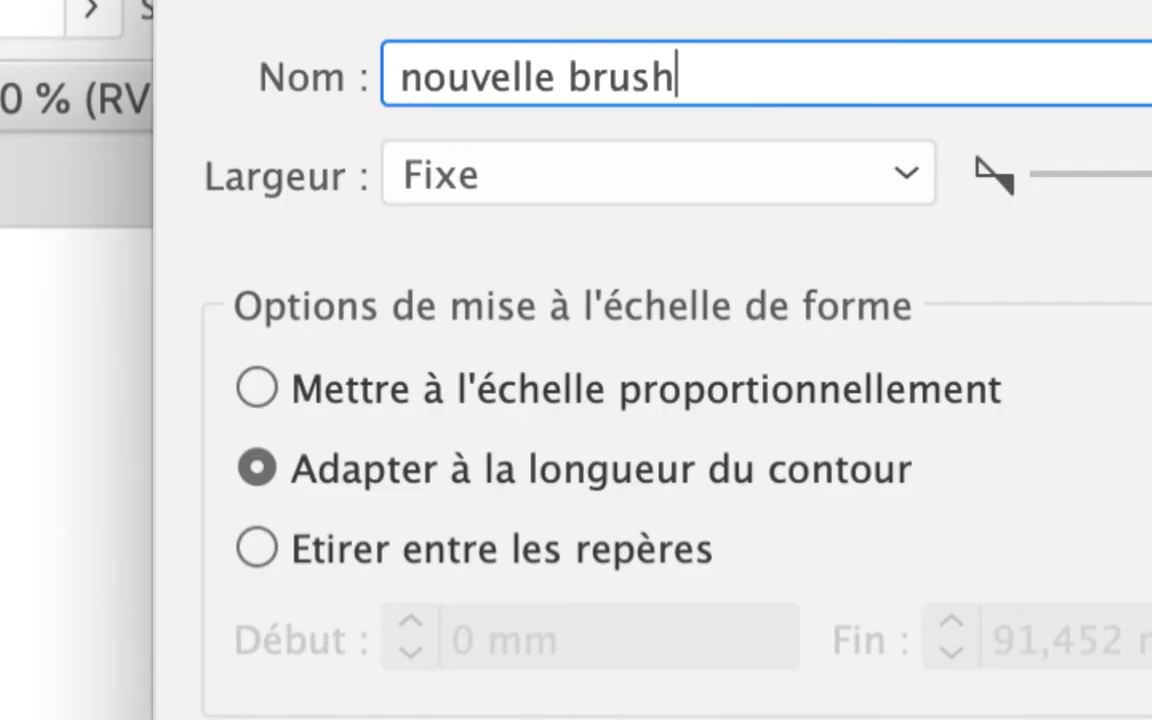
text(e gouttes)
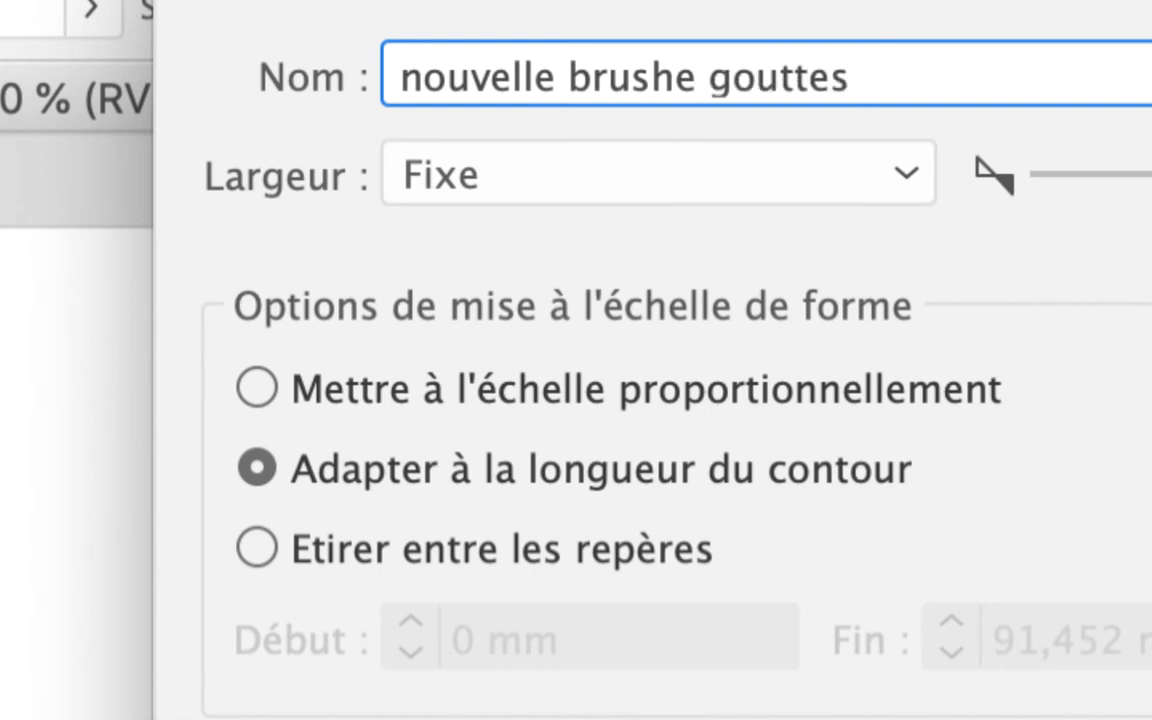
text( redi)
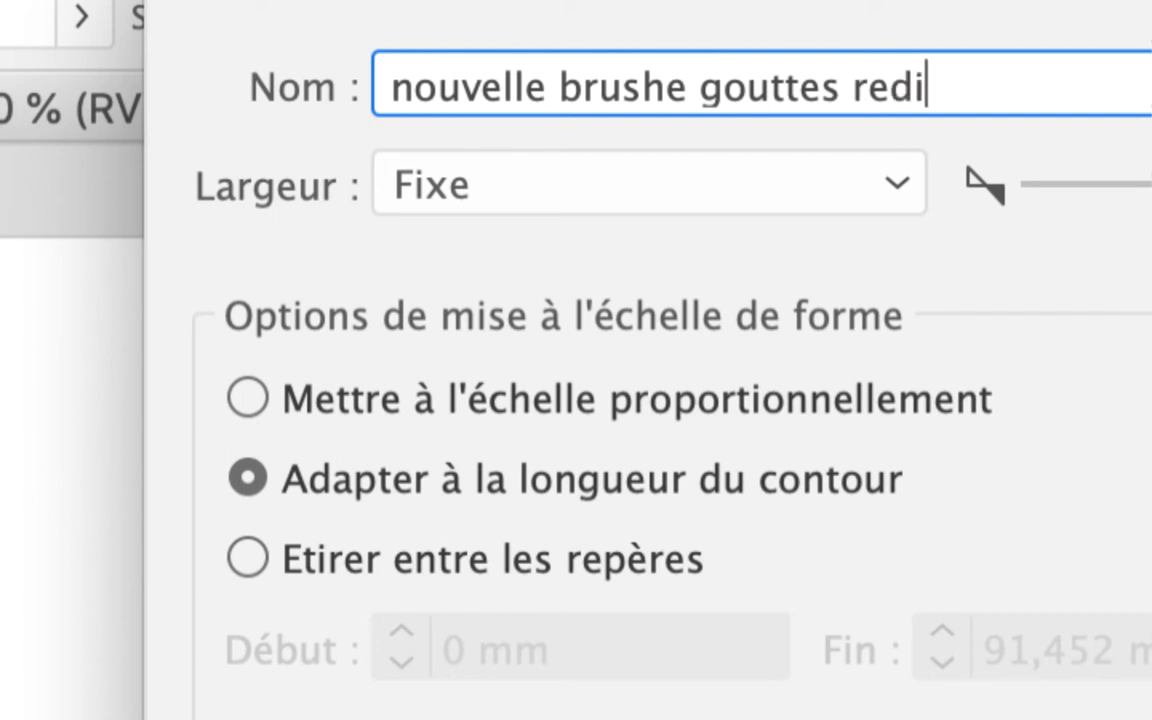
text(men)
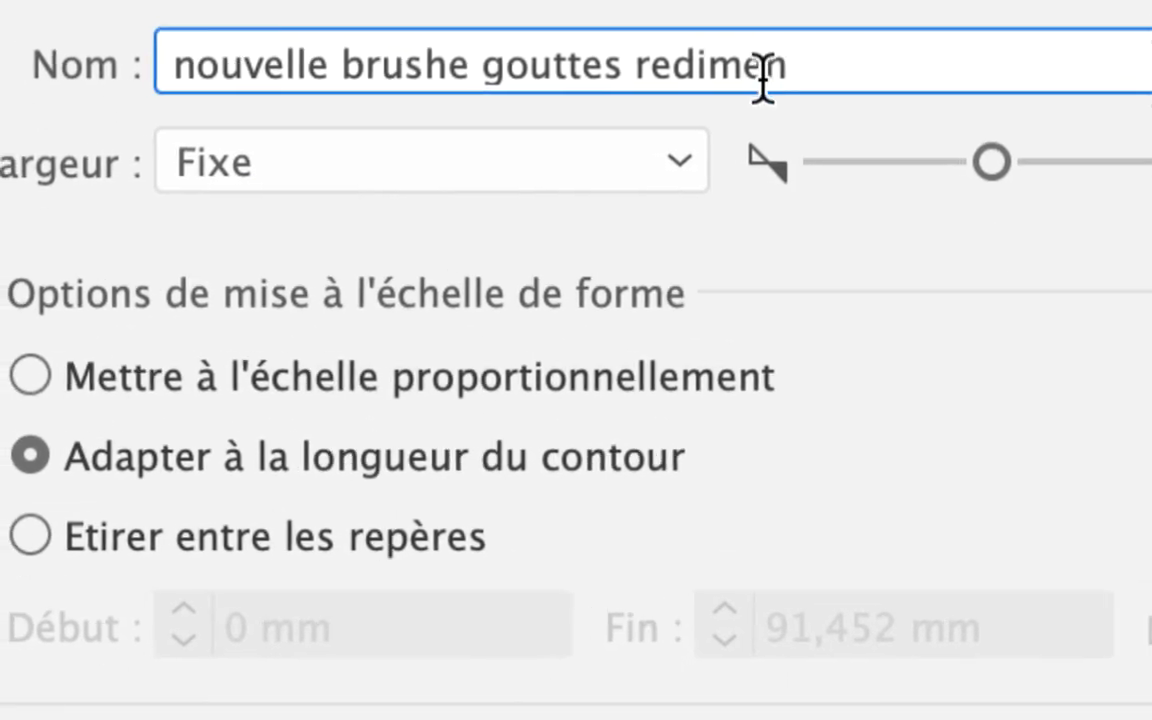
drag(788, 72, 668, 72)
text(n)
key(BackSpace)
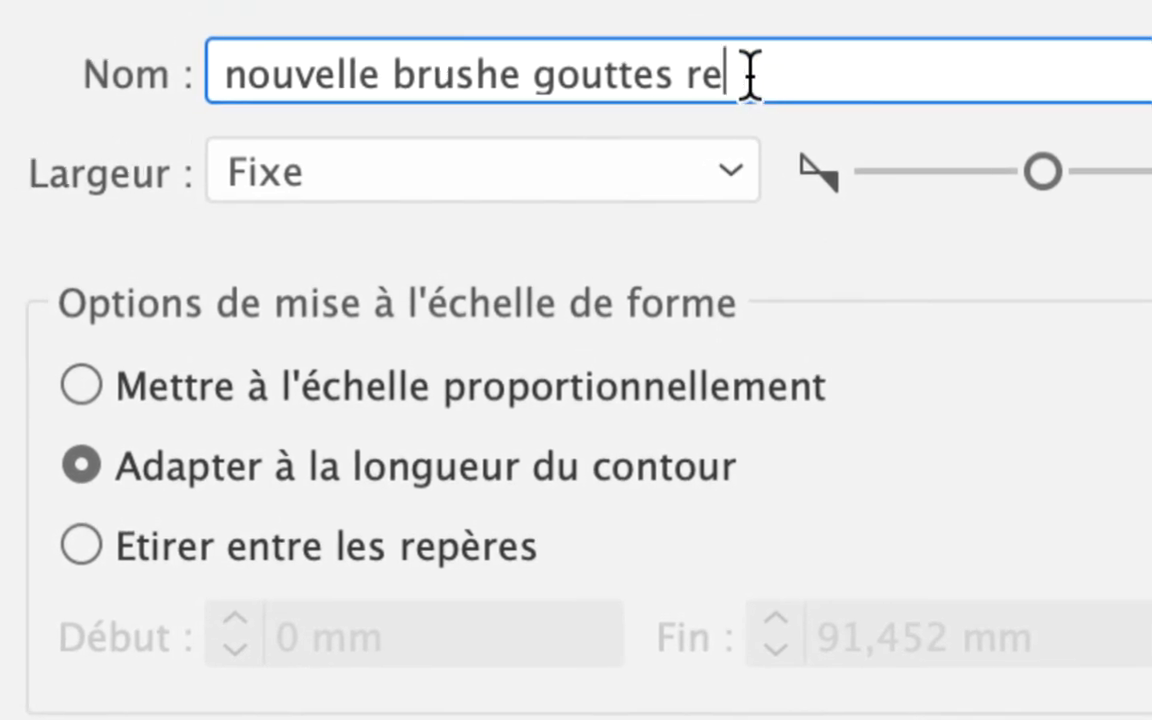
key(BackSpace)
key(BackSpace)
key(BackSpace)
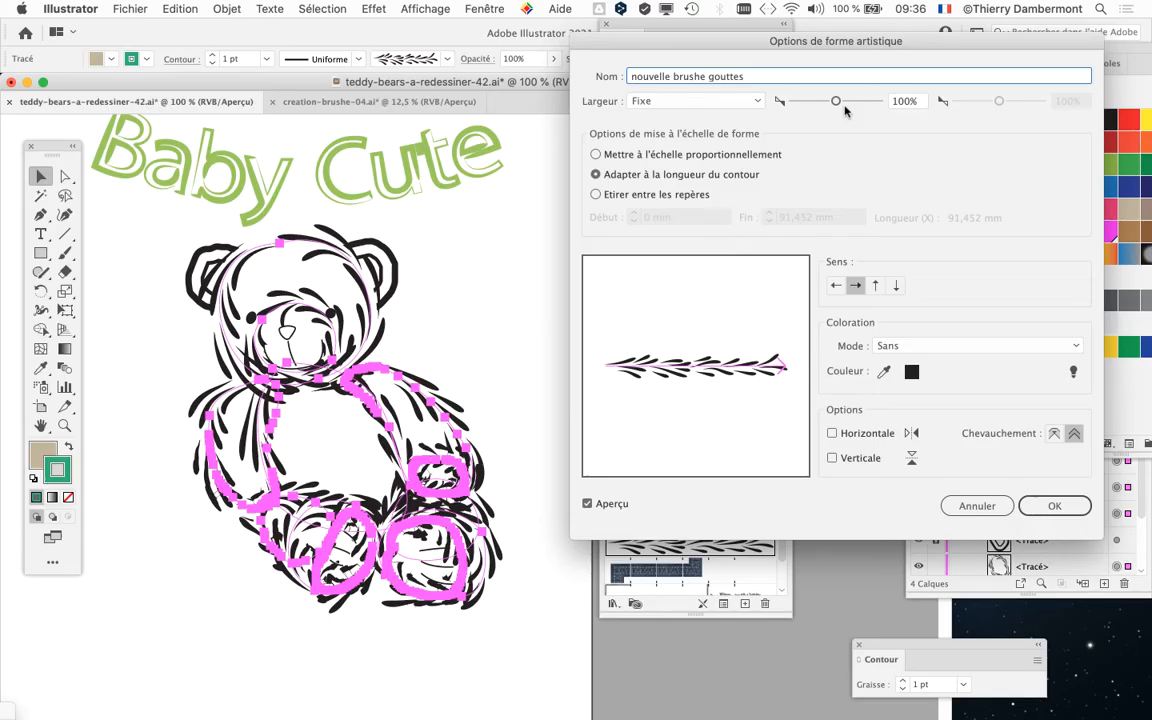
click(1054, 505)
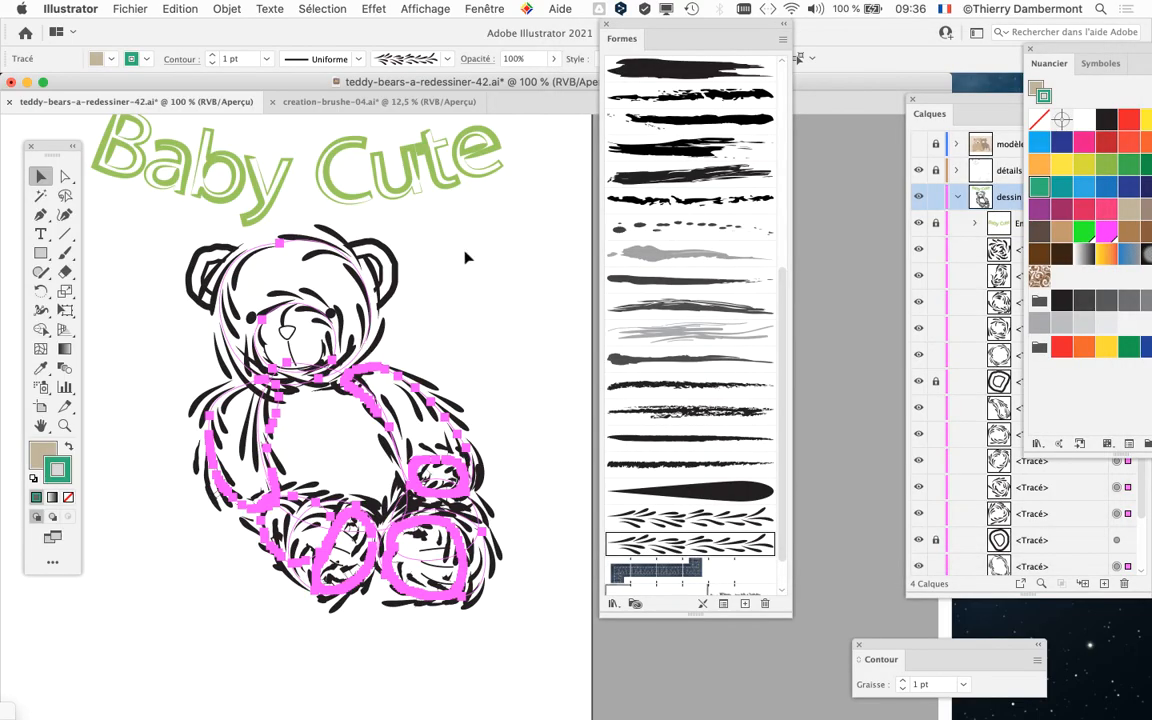
- Try dark orange, light orange and light blue swatches as the stroke colour of the selected bear outlines
drag(621, 38, 681, 58)
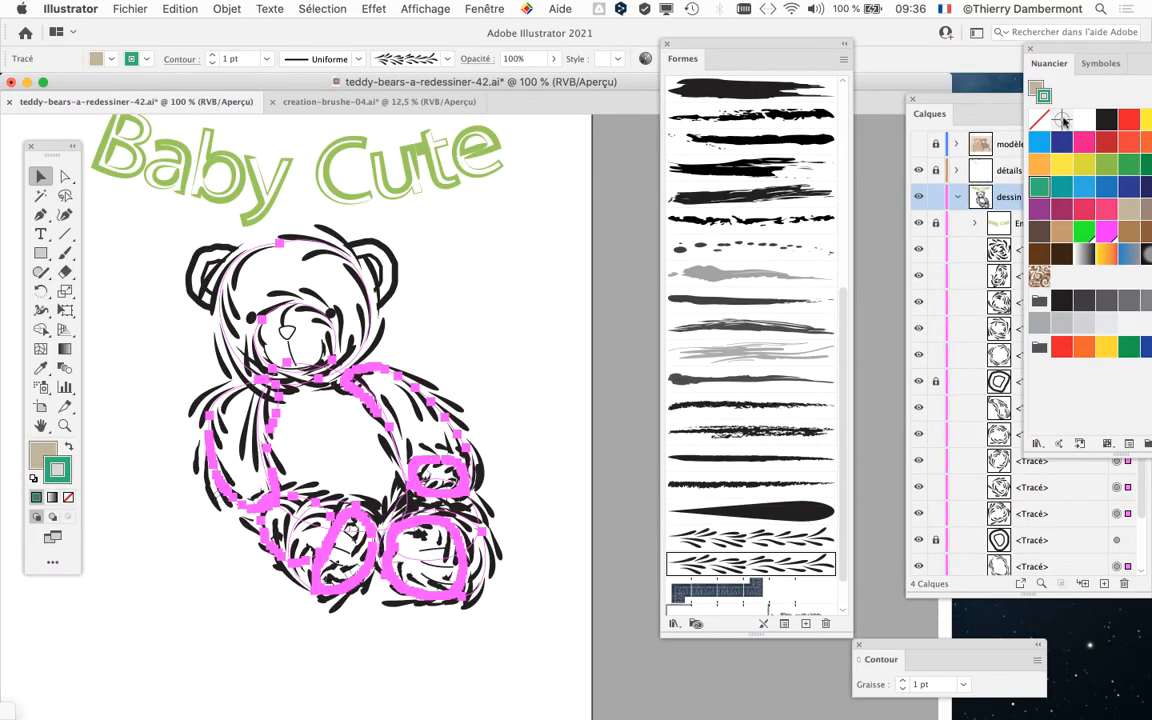
drag(1053, 47, 563, 114)
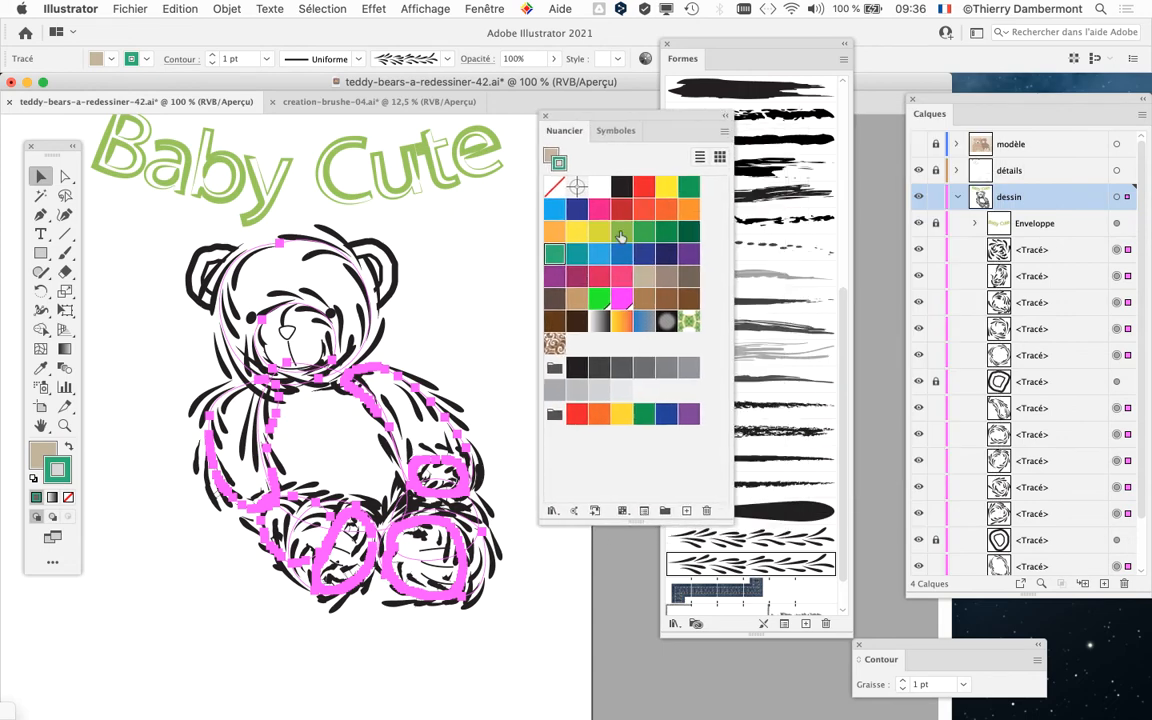
click(666, 208)
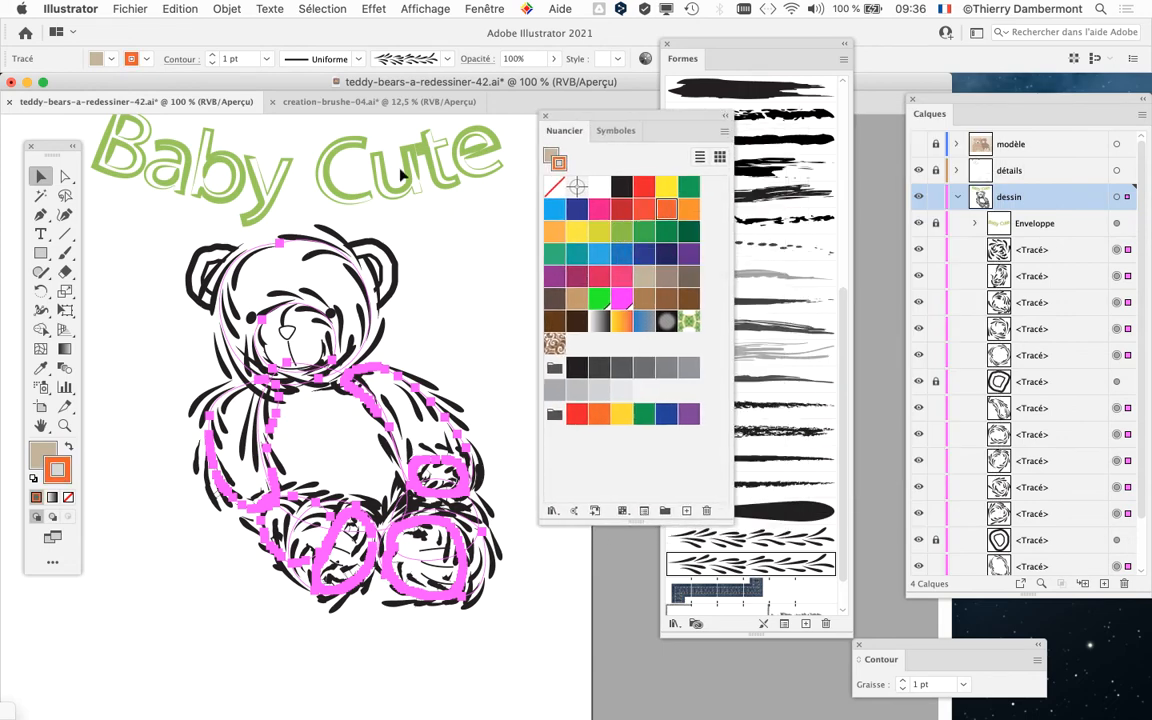
click(692, 208)
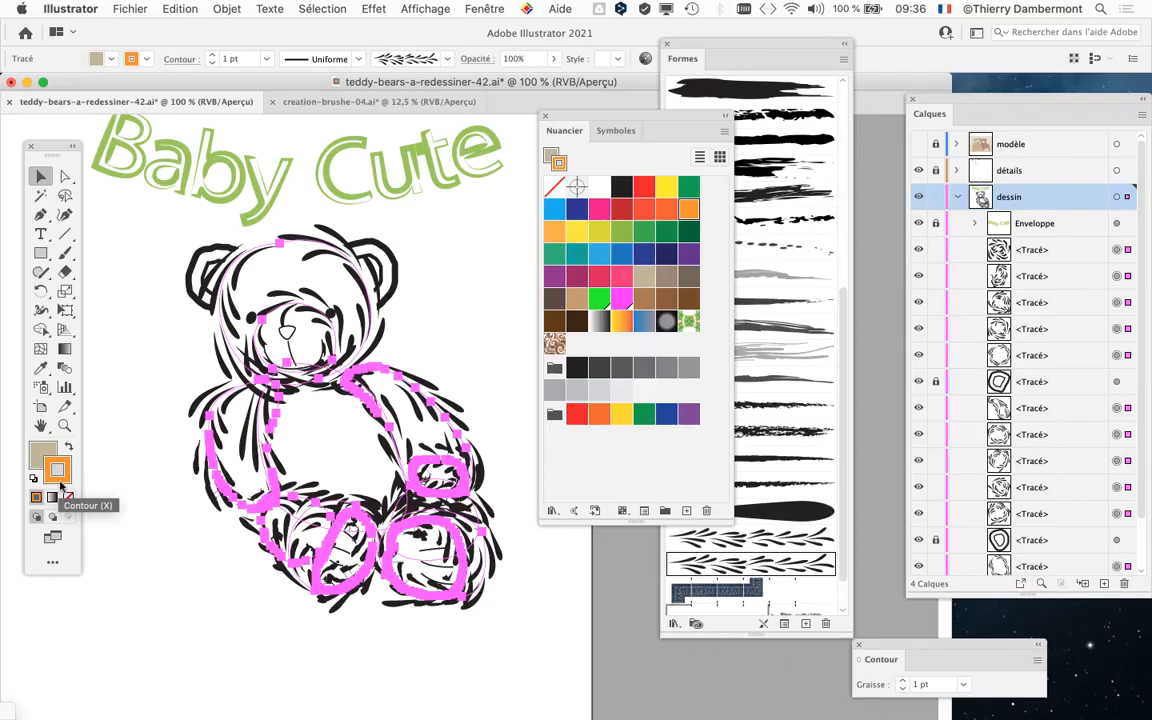
click(555, 209)
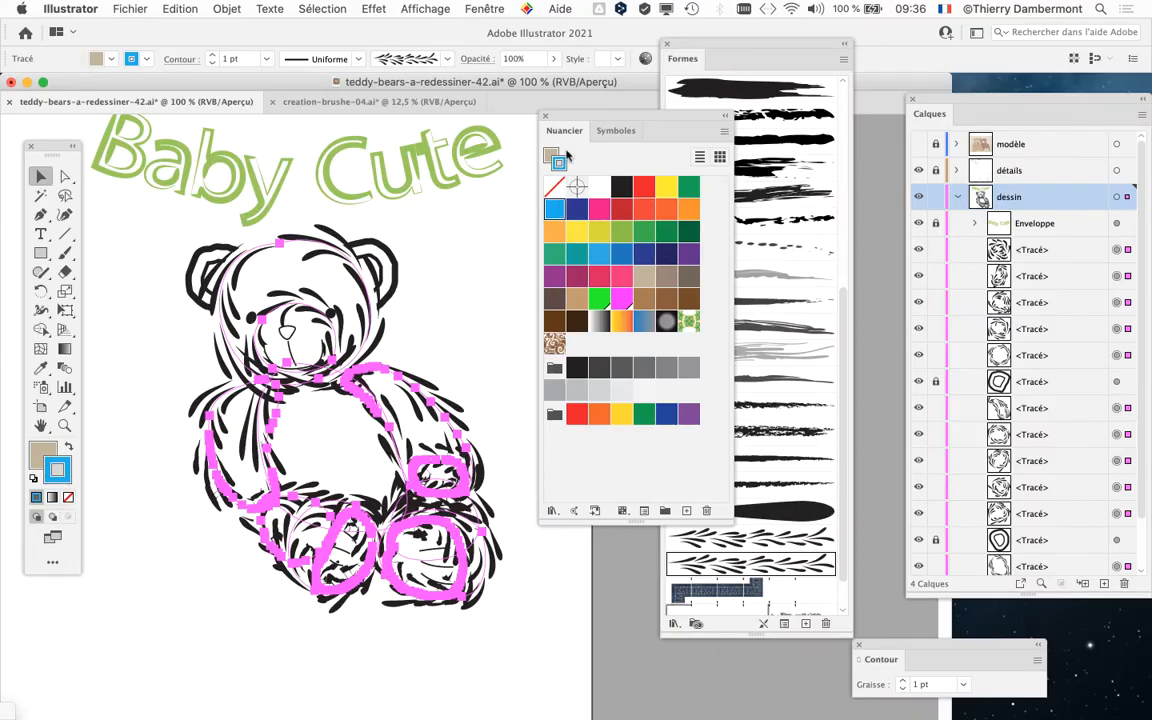
drag(568, 125, 937, 58)
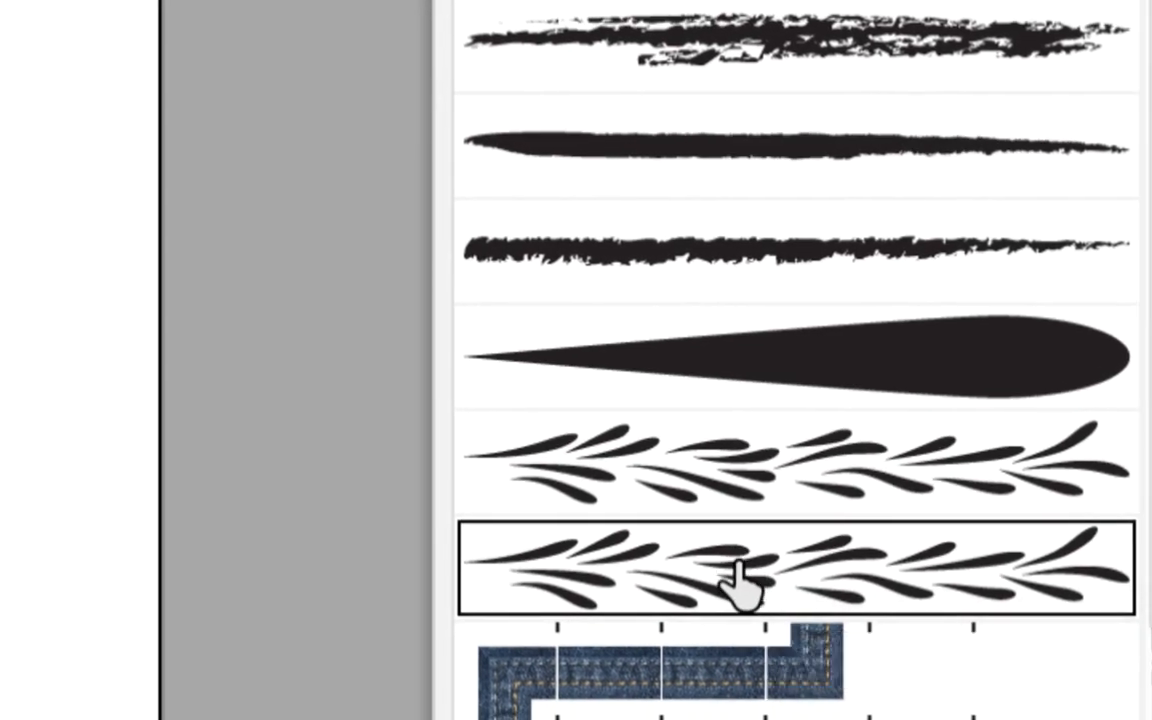
- Check the options of the nouvelle brushe gouttes brush without changing them, and switch the brush display to a list view (Affichage par liste)
double_click(738, 578)
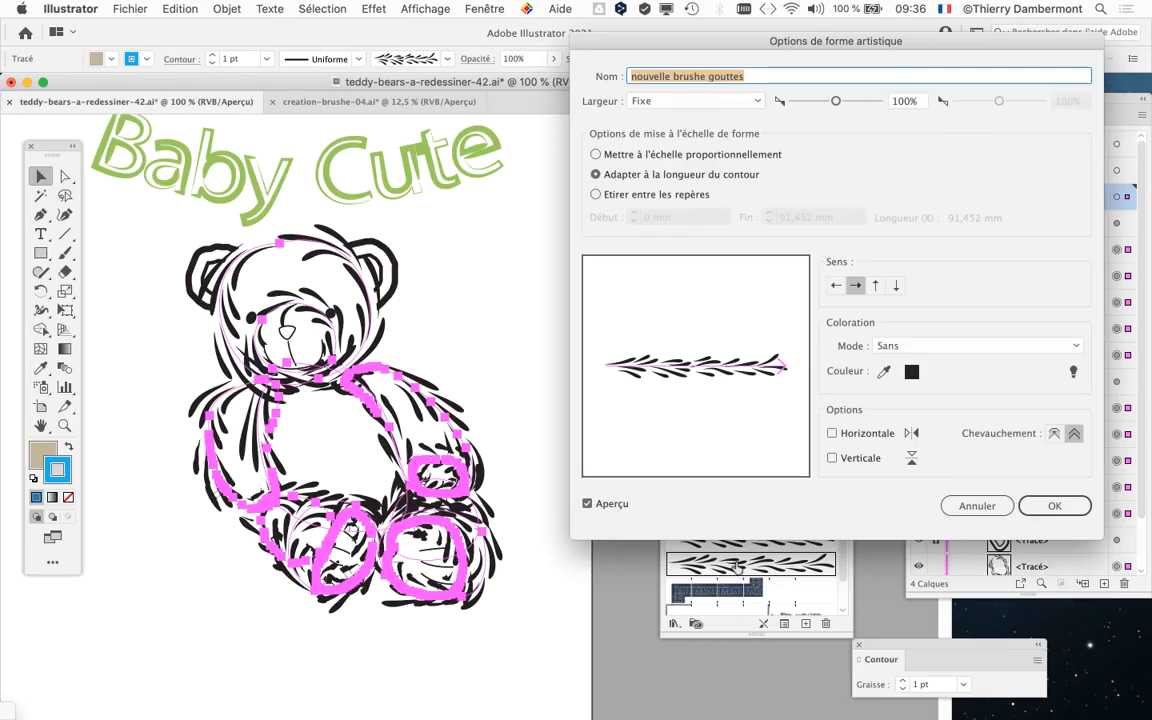
click(956, 505)
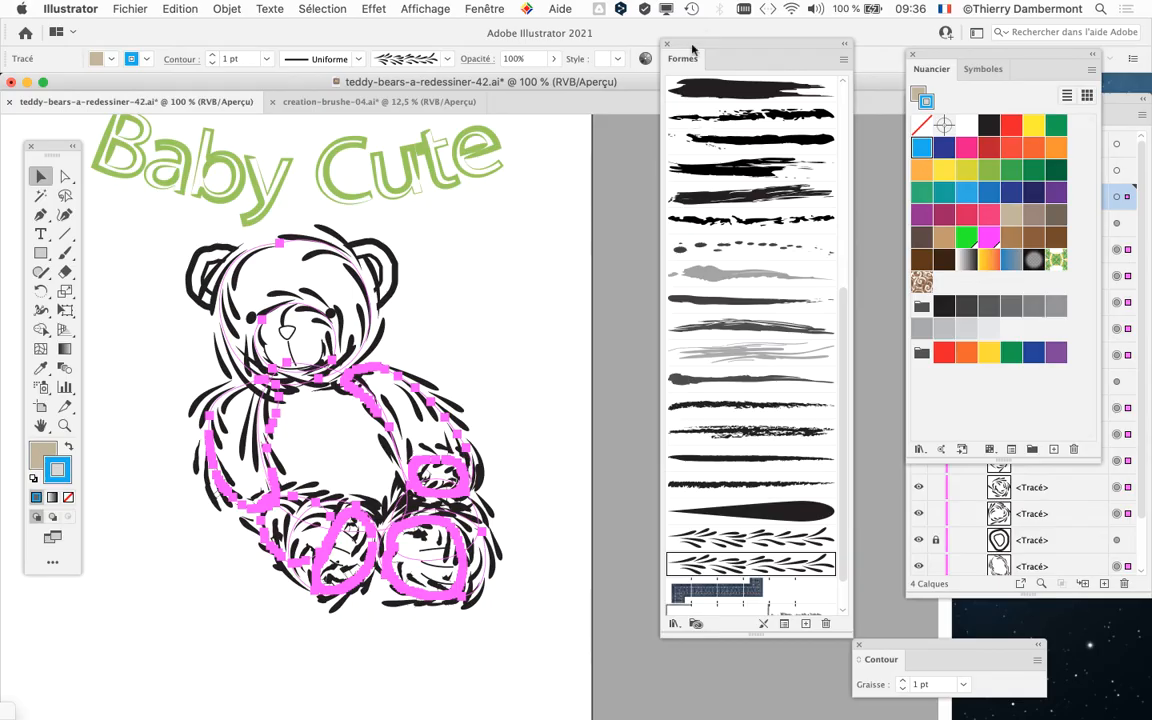
drag(692, 50, 469, 40)
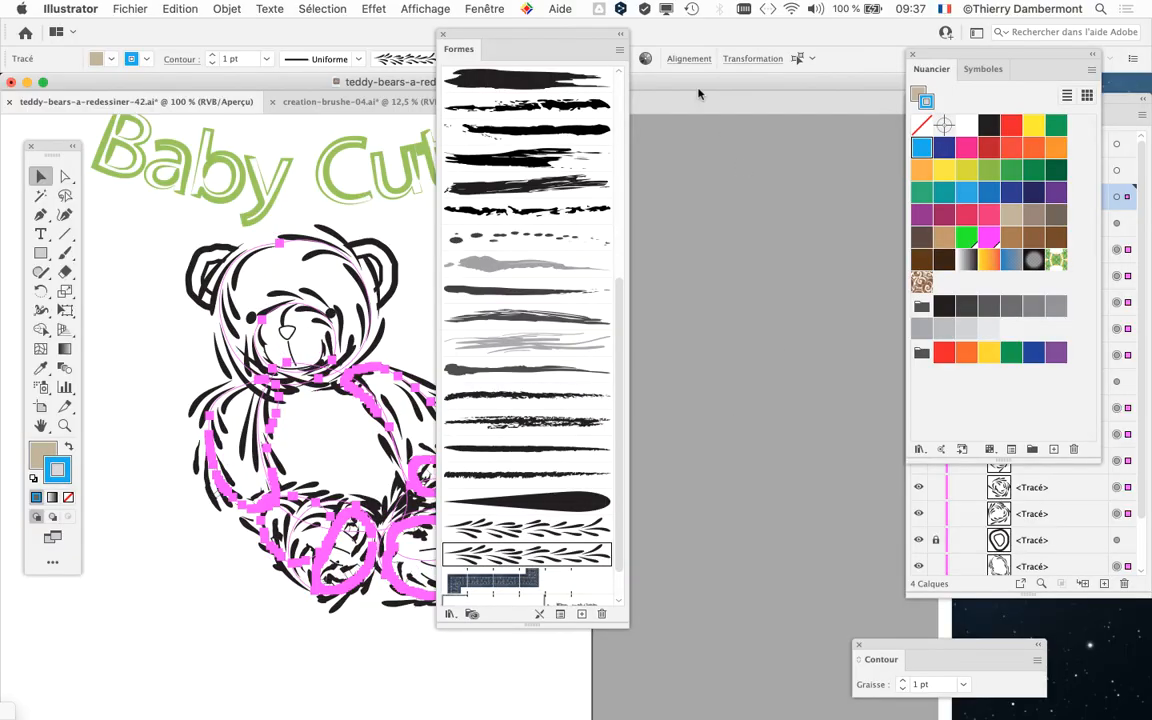
drag(607, 39, 678, 163)
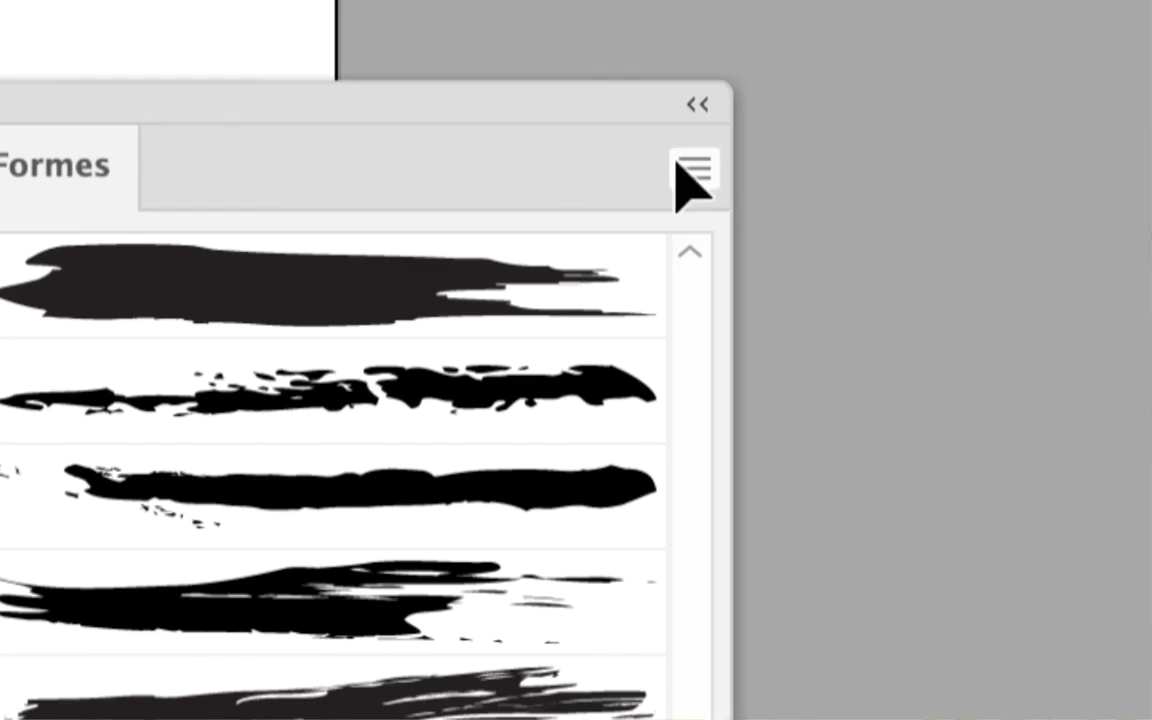
click(681, 168)
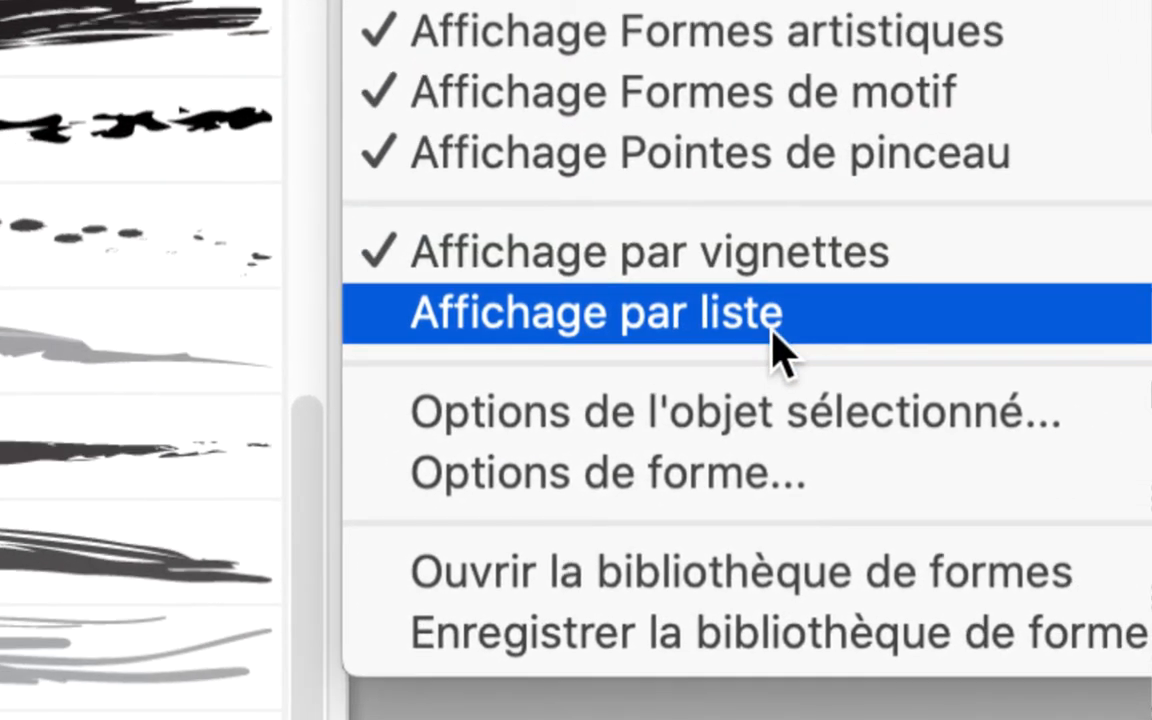
click(773, 333)
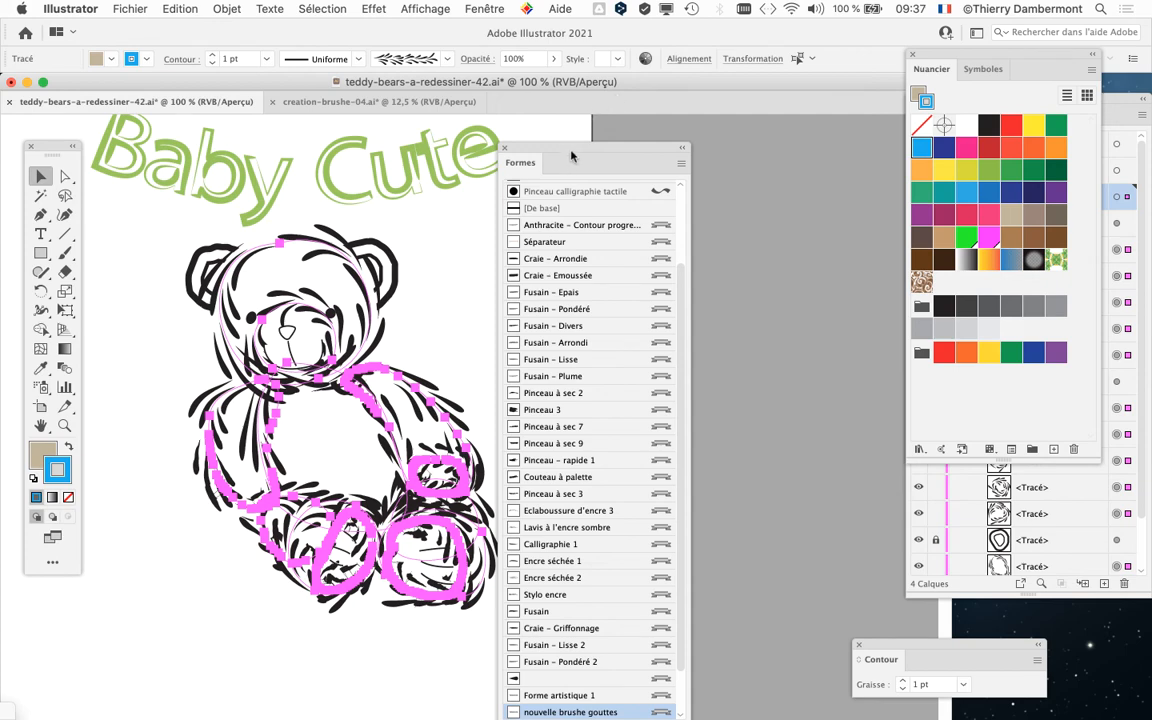
drag(571, 155, 723, 32)
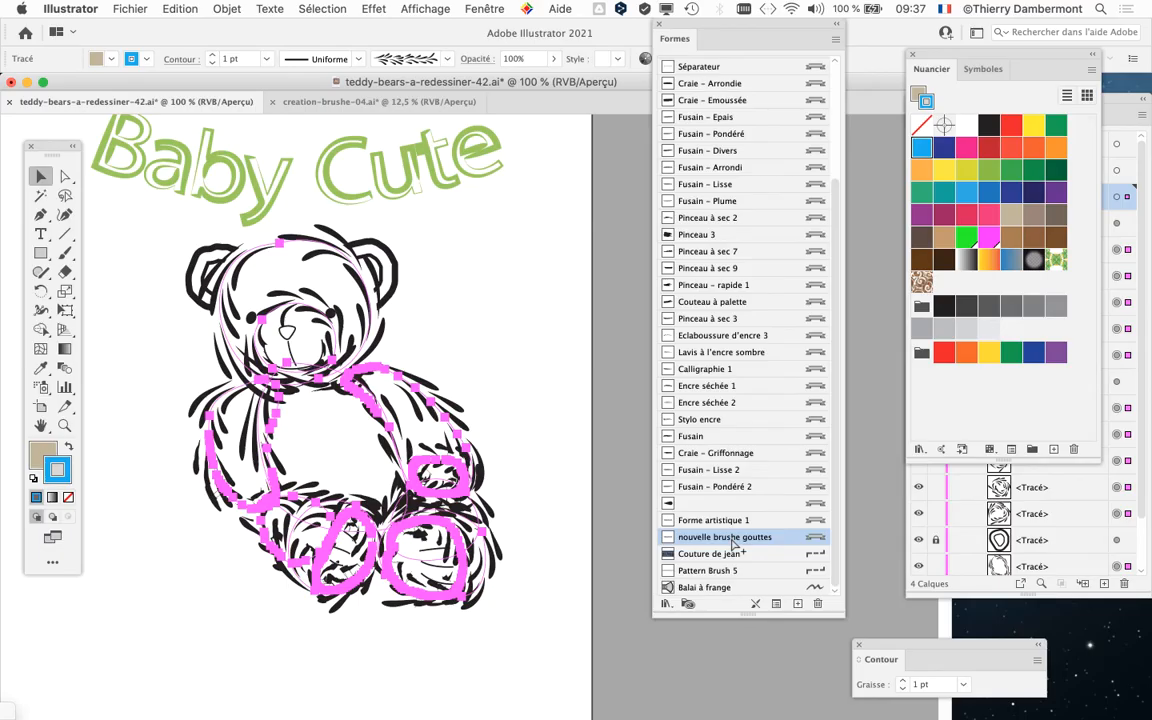
- Set the colorization mode of the nouvelle brushe gouttes brush to Teintes, comparing it with Sans, and apply the change to the existing strokes
double_click(731, 538)
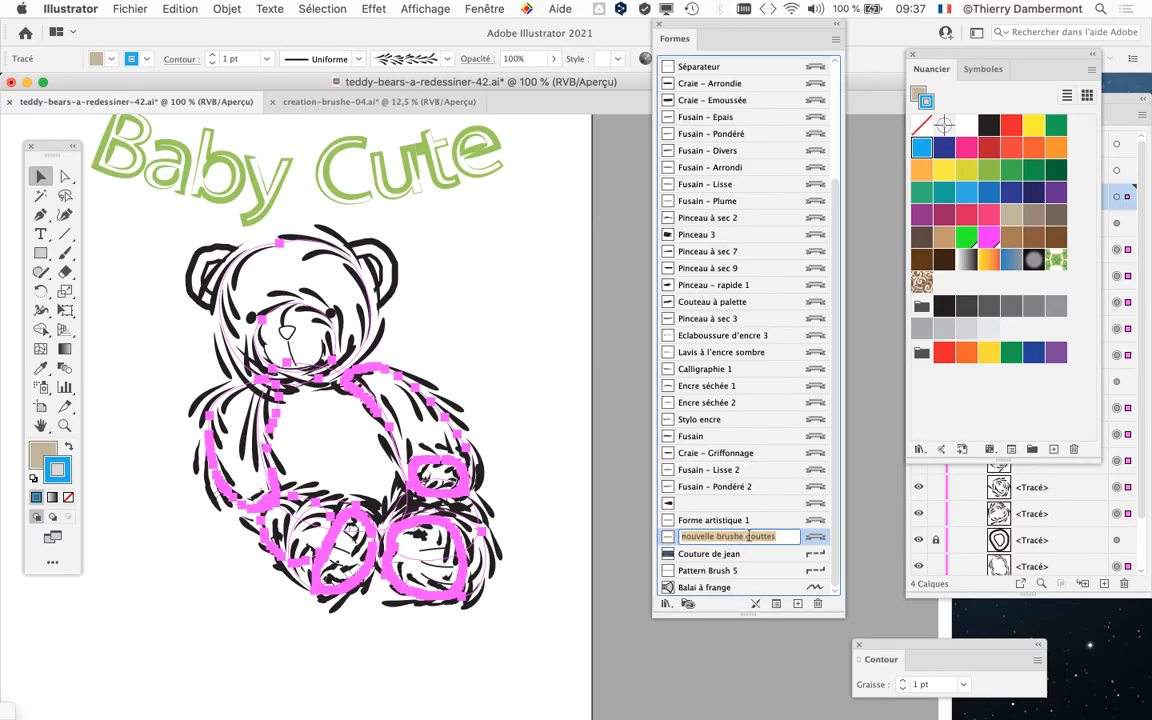
click(668, 540)
double_click(668, 540)
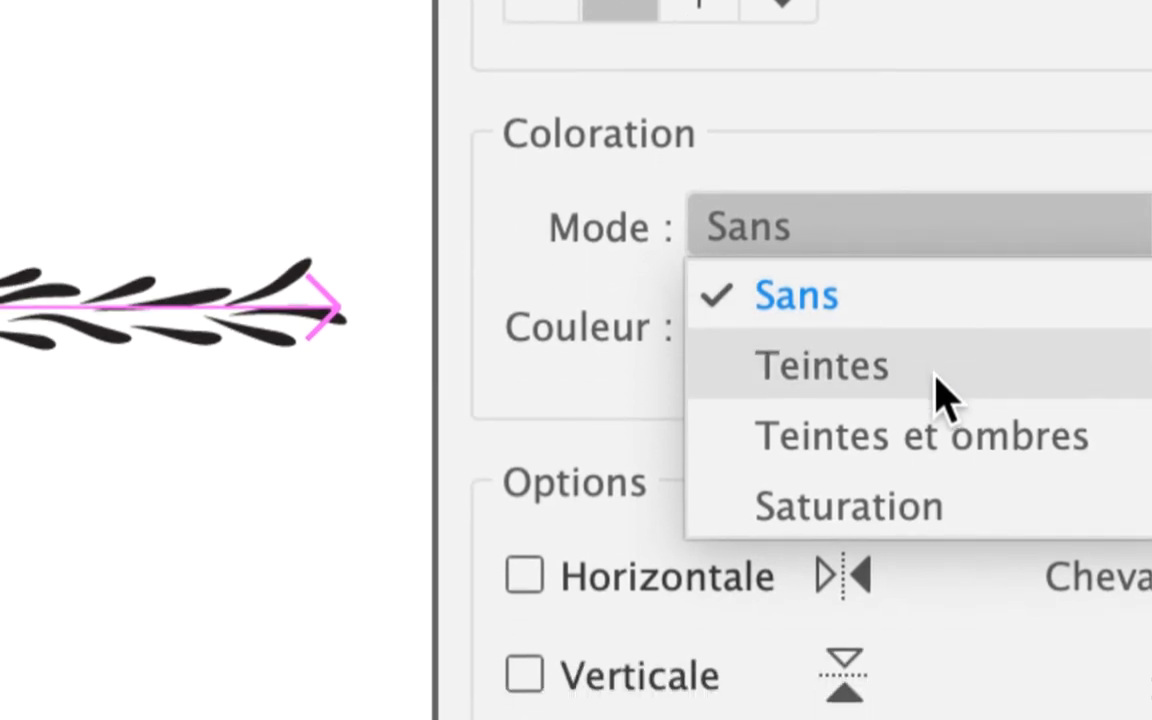
click(936, 376)
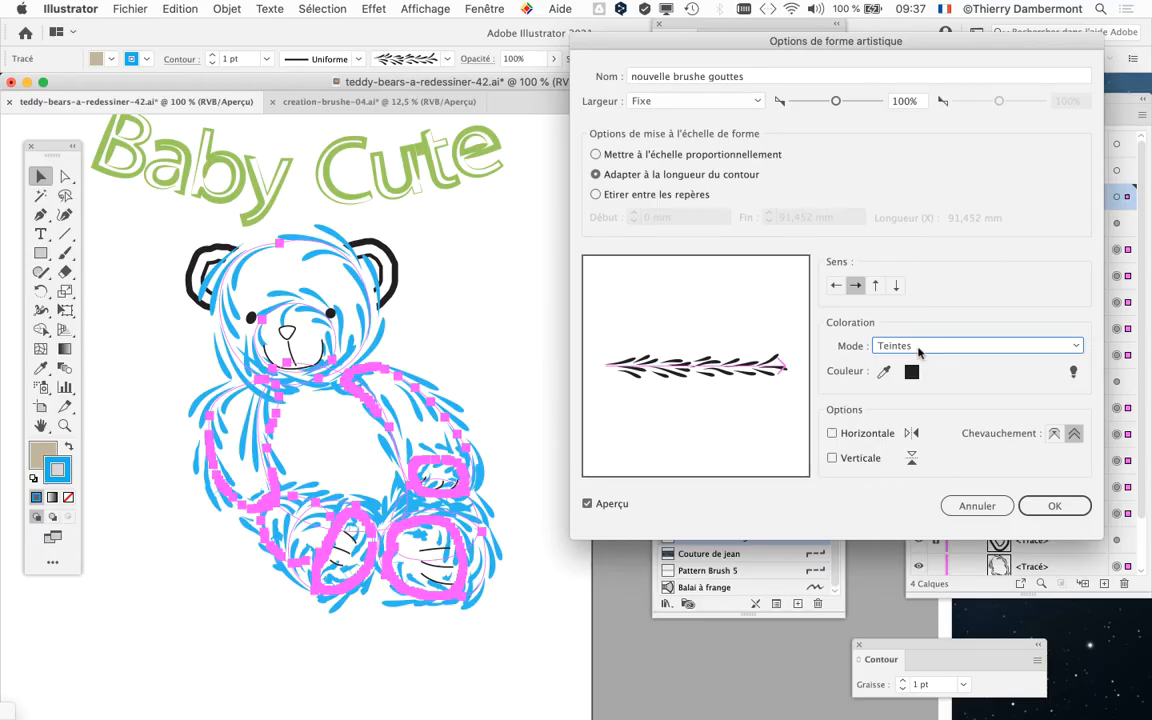
click(918, 347)
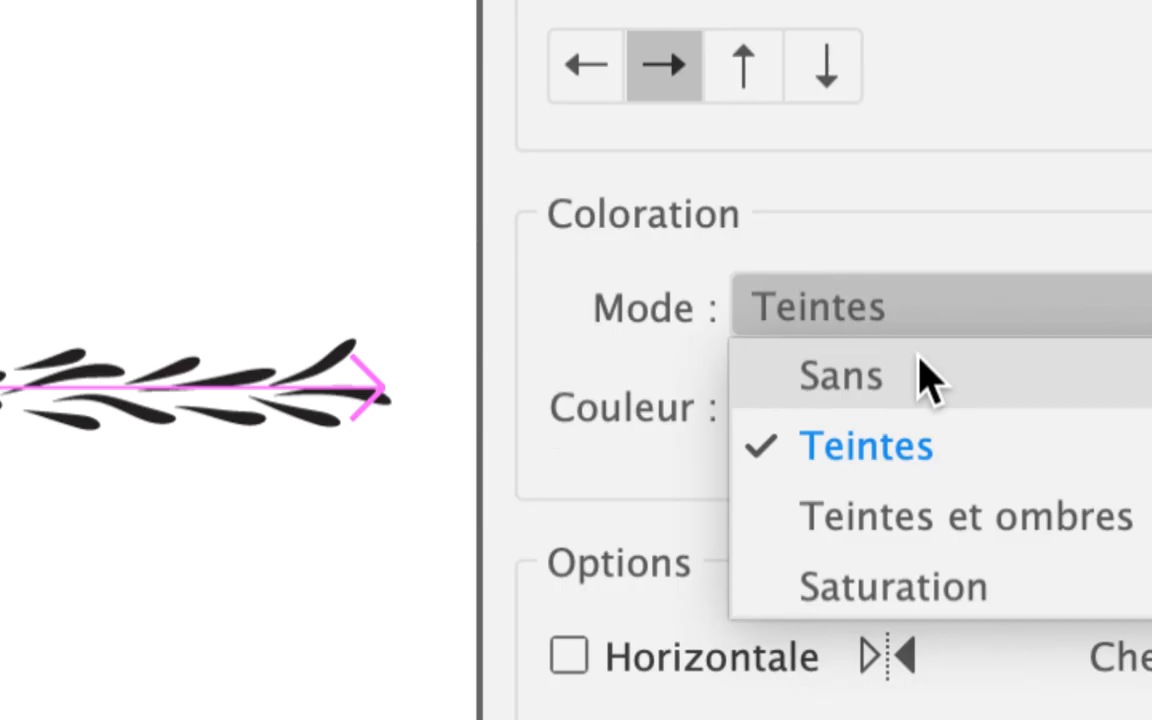
click(919, 375)
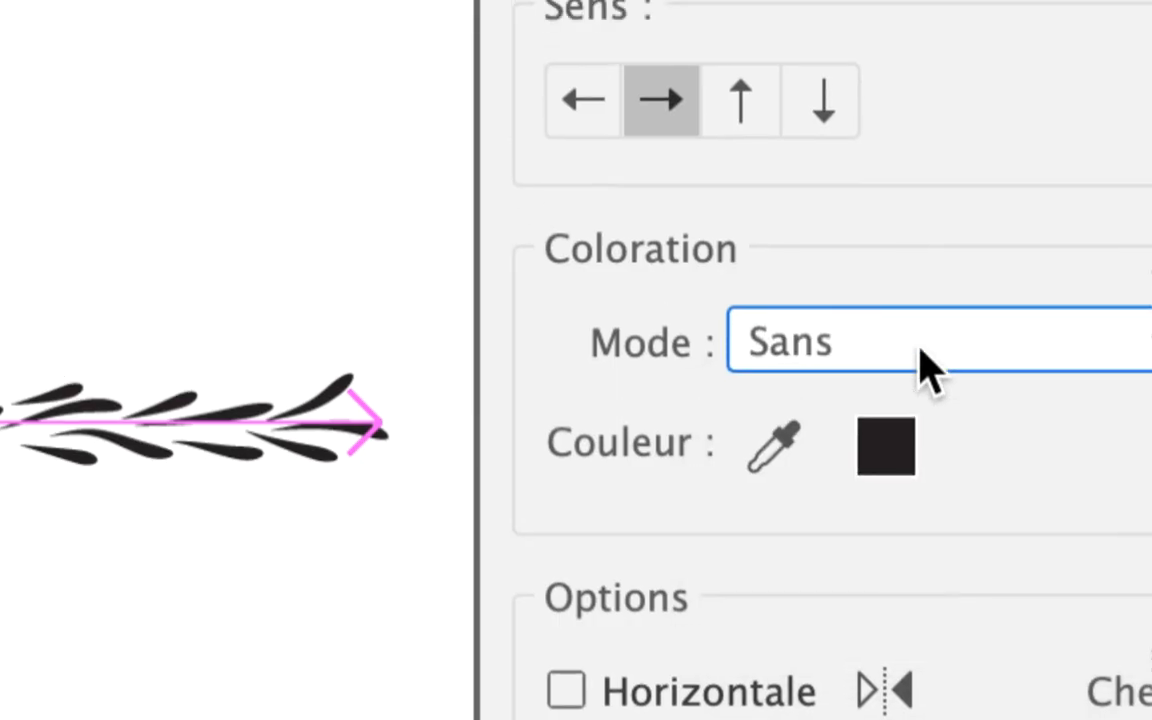
click(920, 320)
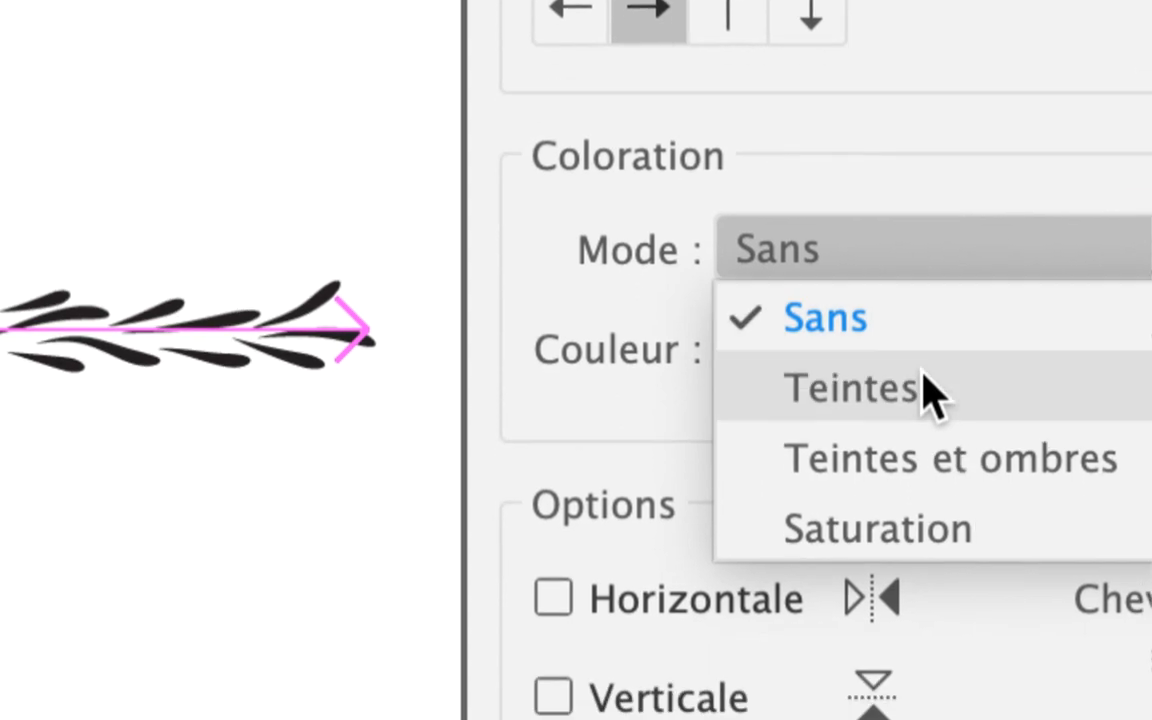
click(922, 390)
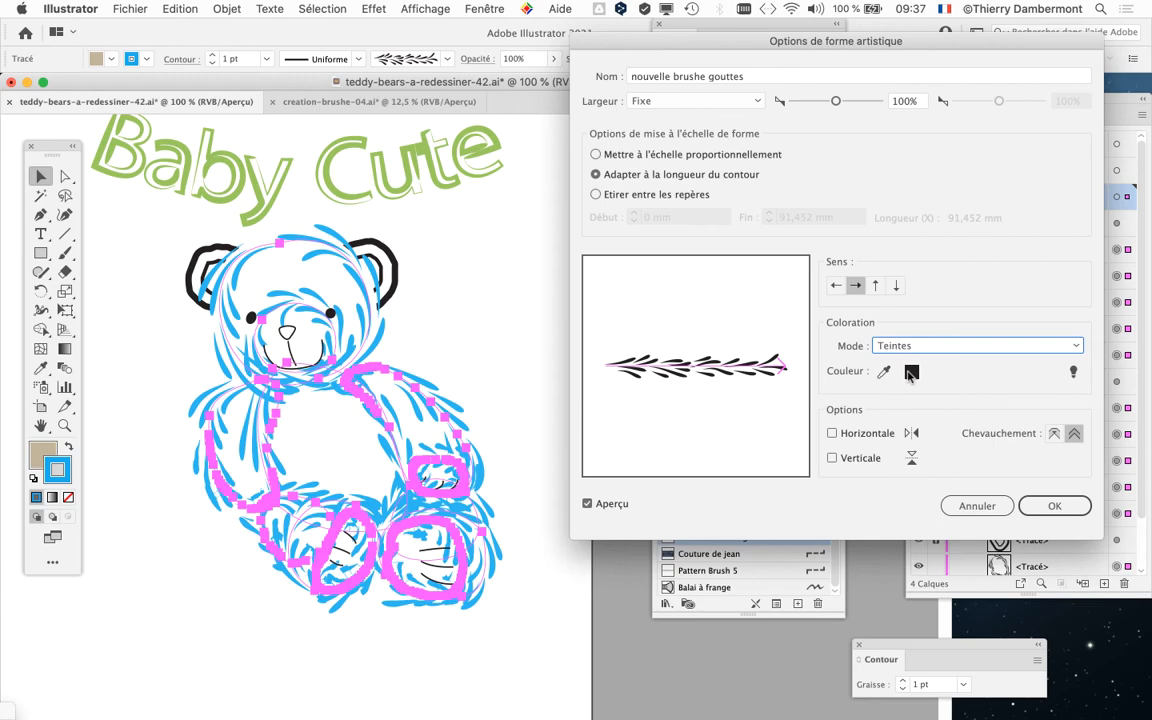
click(1054, 505)
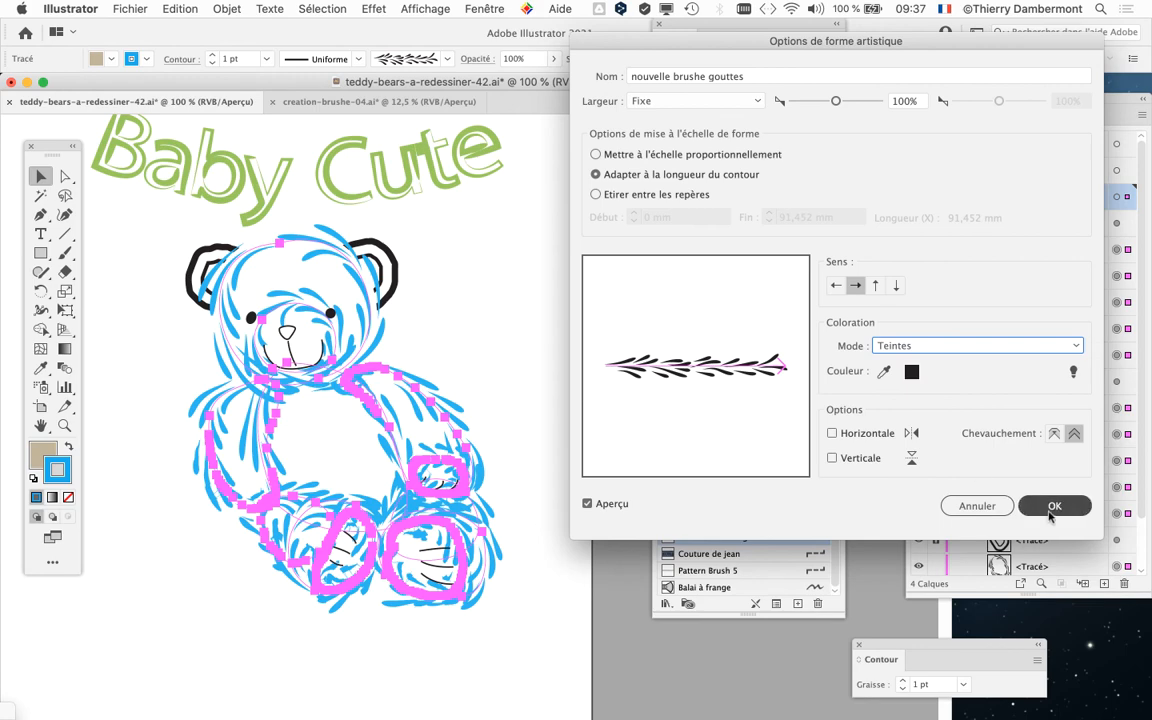
click(765, 319)
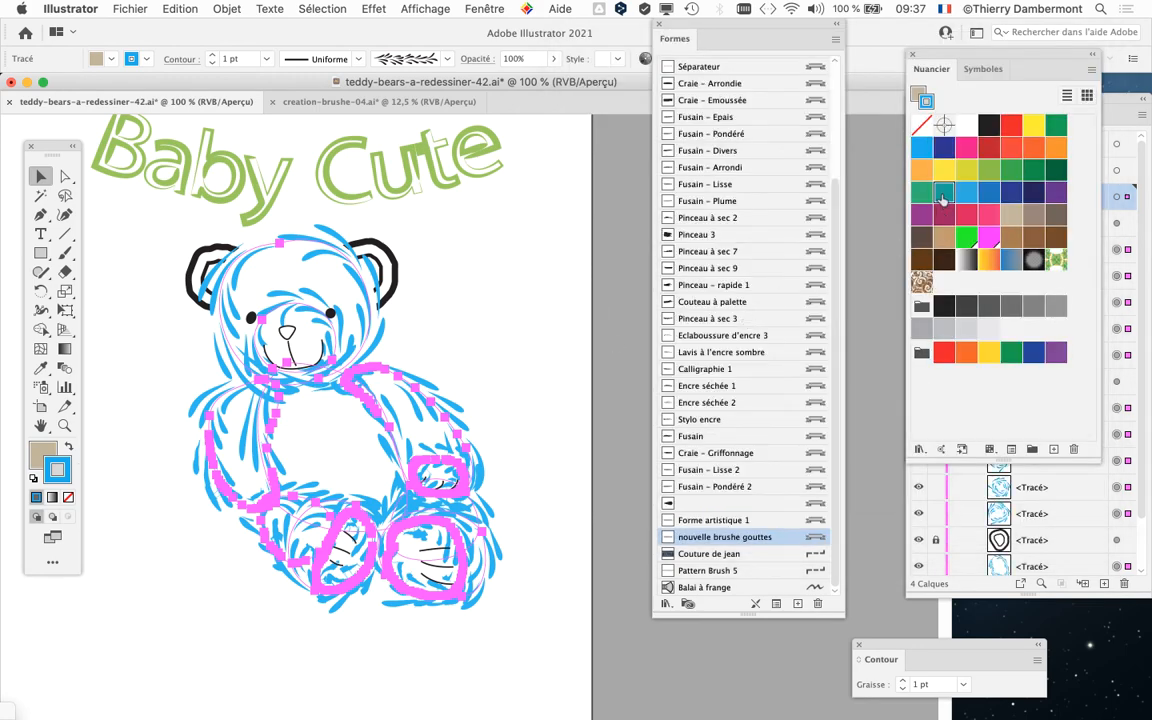
- Try teal, orange, yellow, brown, beige and tan swatches as the stroke colour of the selected bear outlines
click(943, 192)
scroll(407, 336, up, 2)
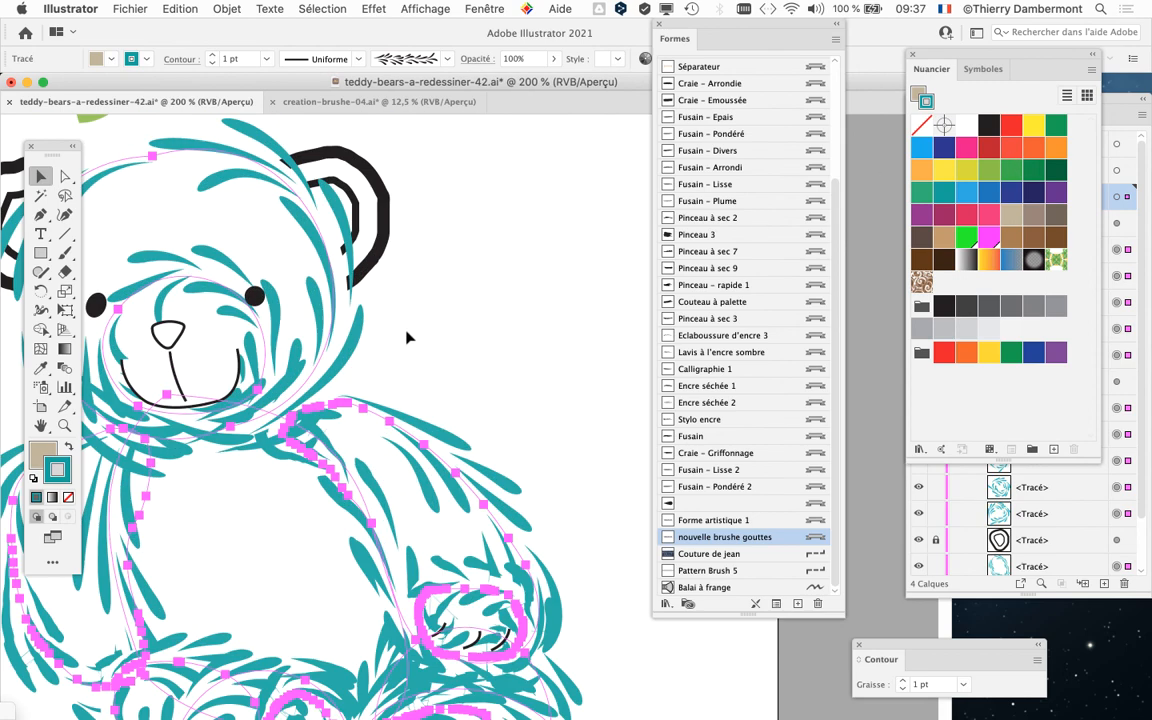
click(1012, 146)
click(1034, 124)
click(1056, 147)
click(1040, 238)
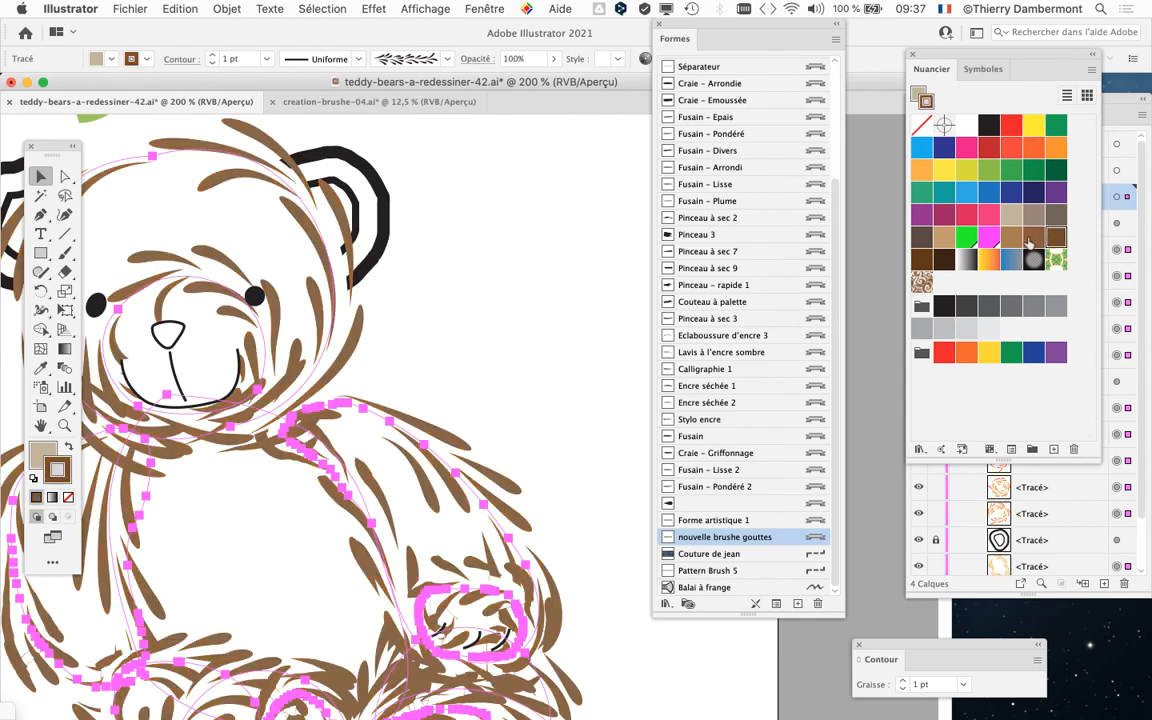
click(1012, 215)
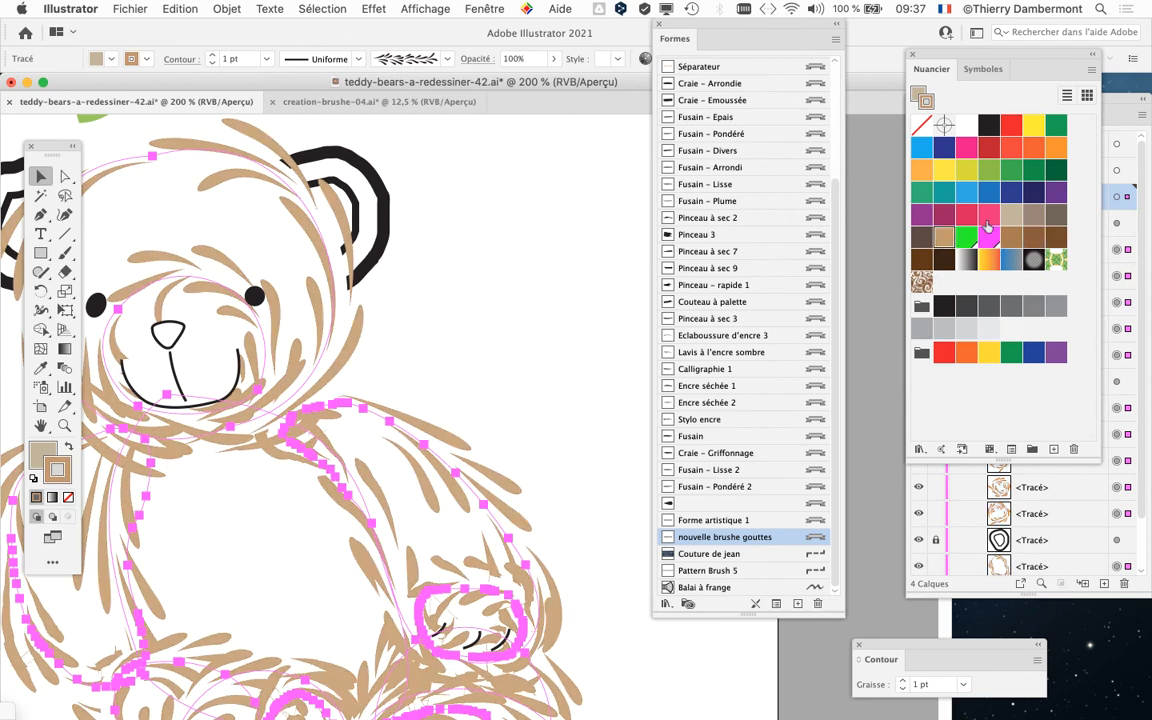
scroll(392, 351, down, 1)
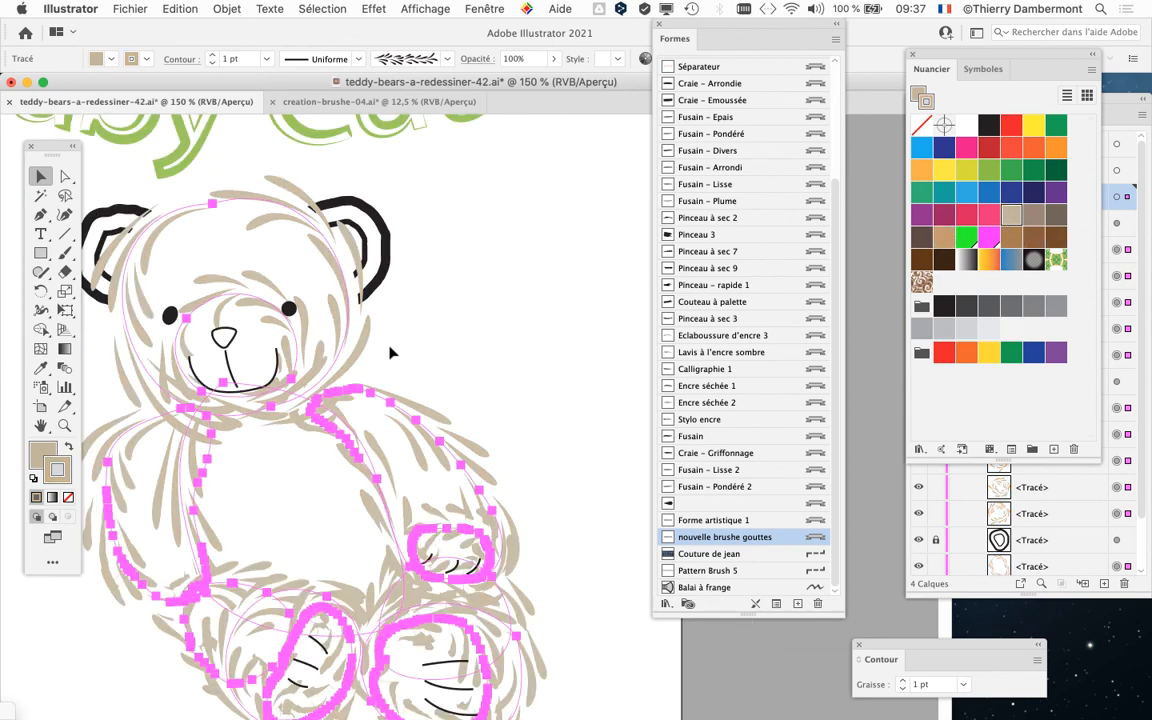
scroll(366, 372, left, 3)
scroll(366, 372, down, 2)
click(921, 239)
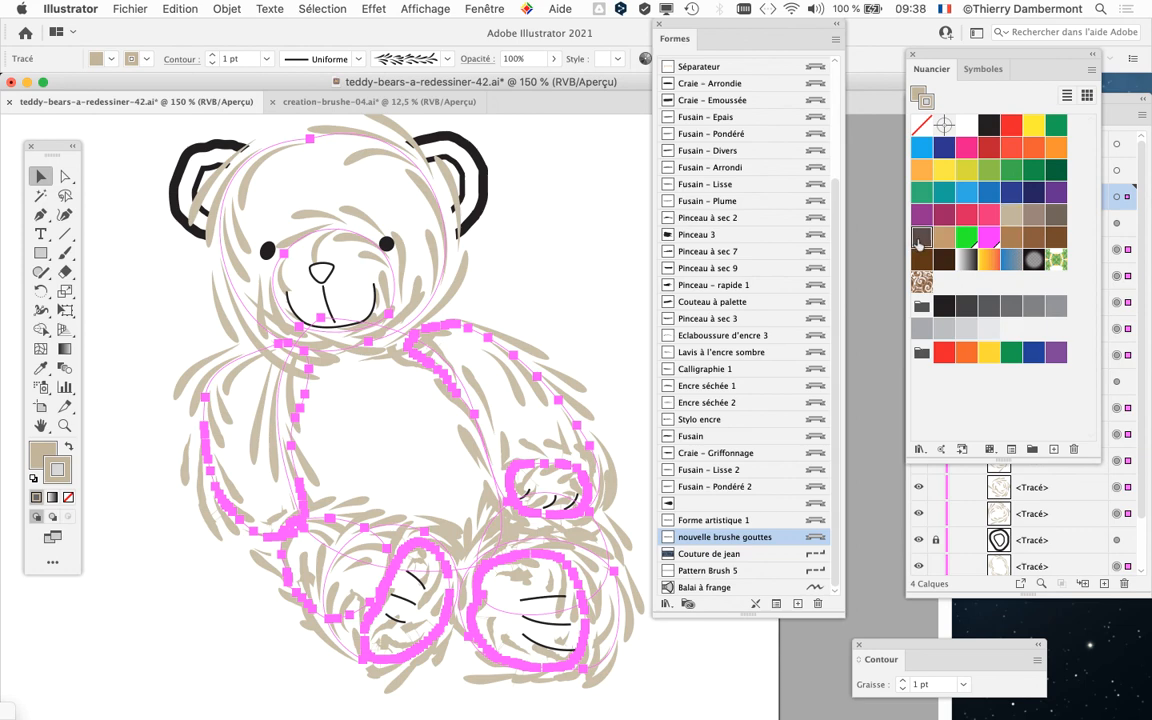
click(943, 238)
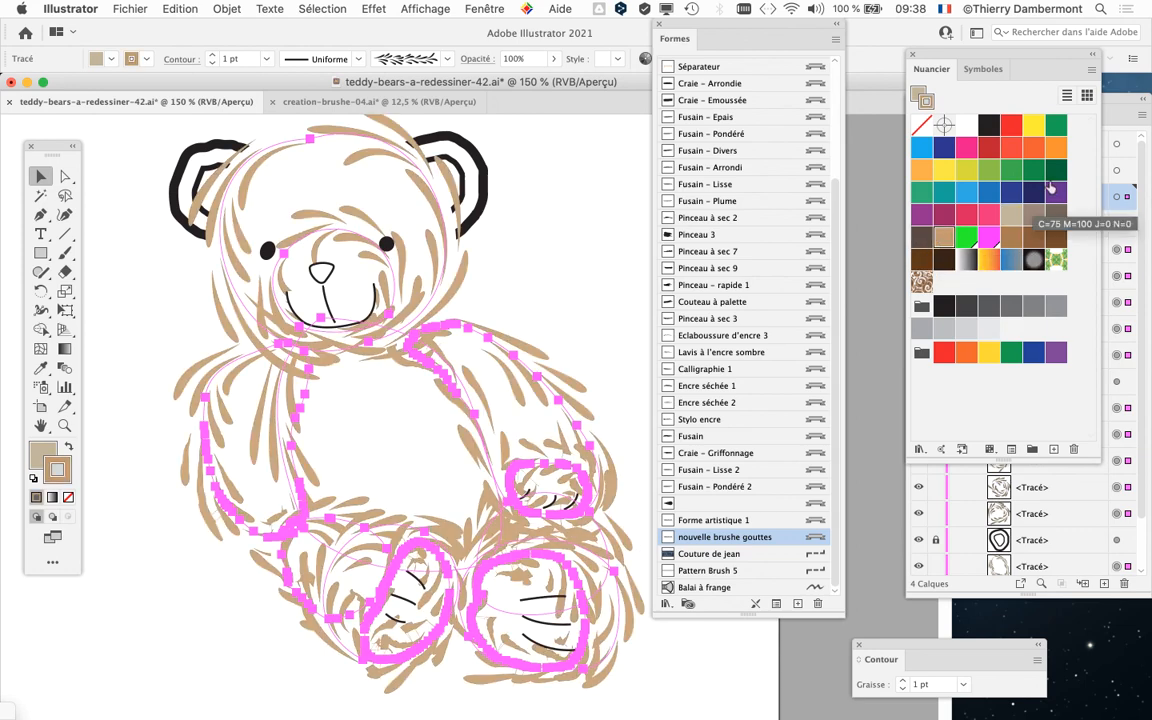
- Recolour the selected bear strokes with light green and a medium green swatch, and deselect them to inspect the drawing
click(988, 170)
scroll(520, 338, down, 1)
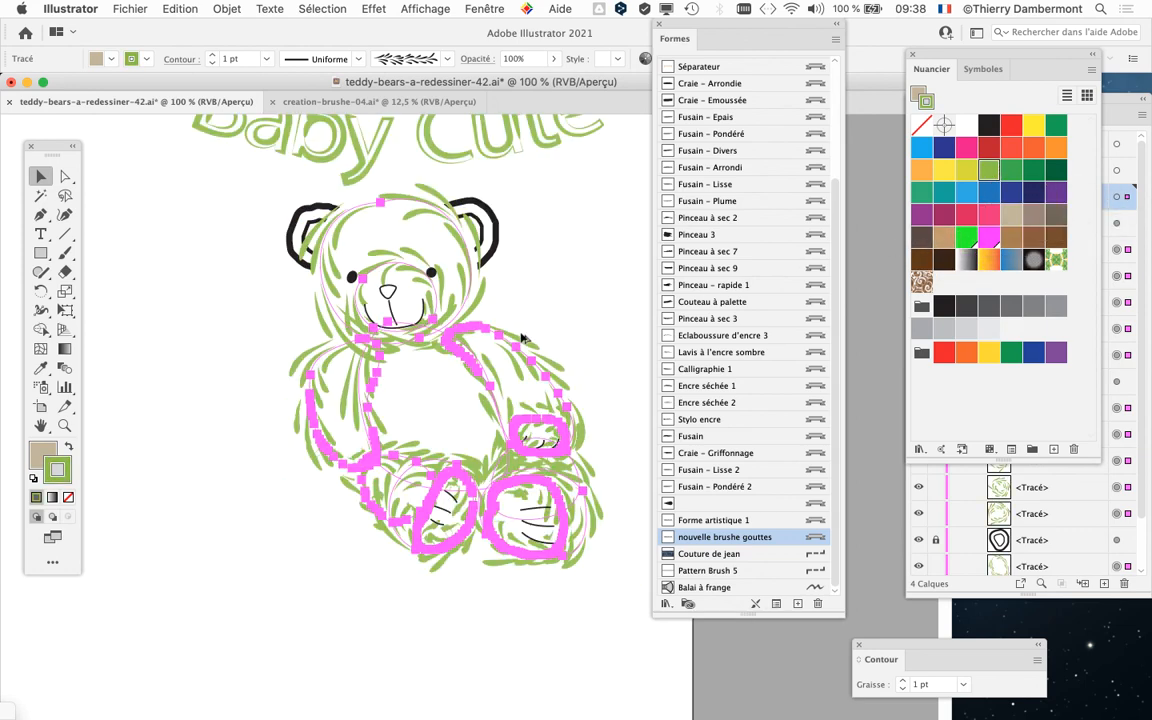
click(1011, 170)
click(595, 380)
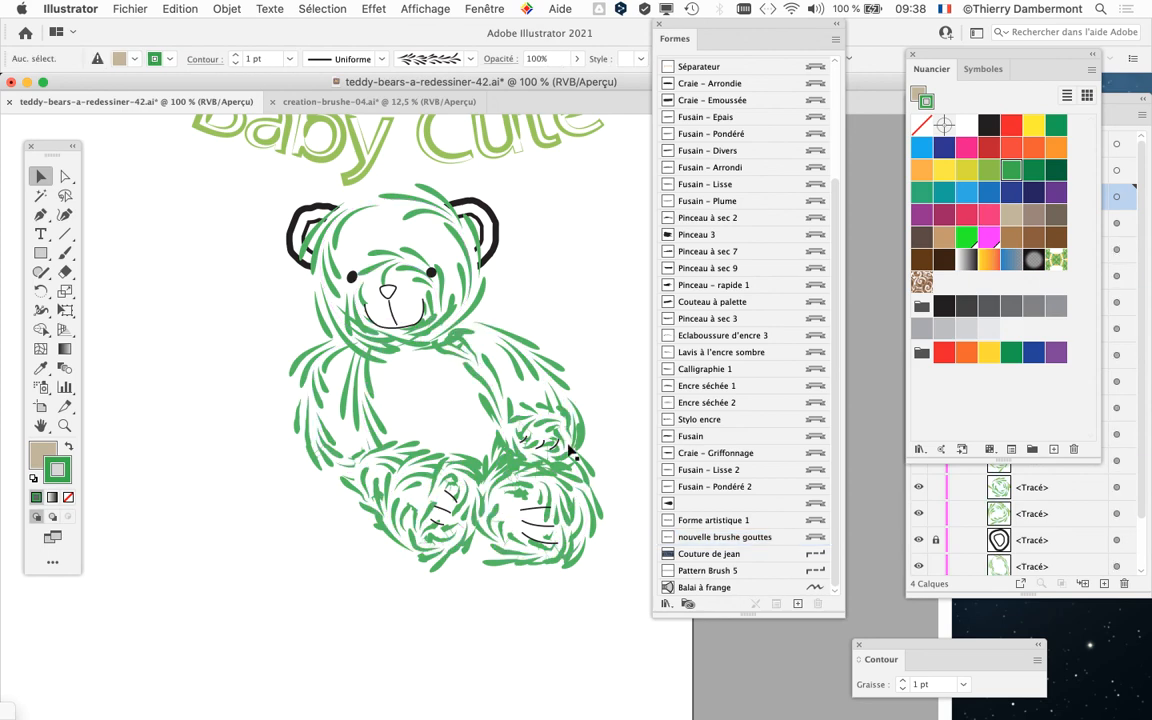
scroll(395, 368, up, 1)
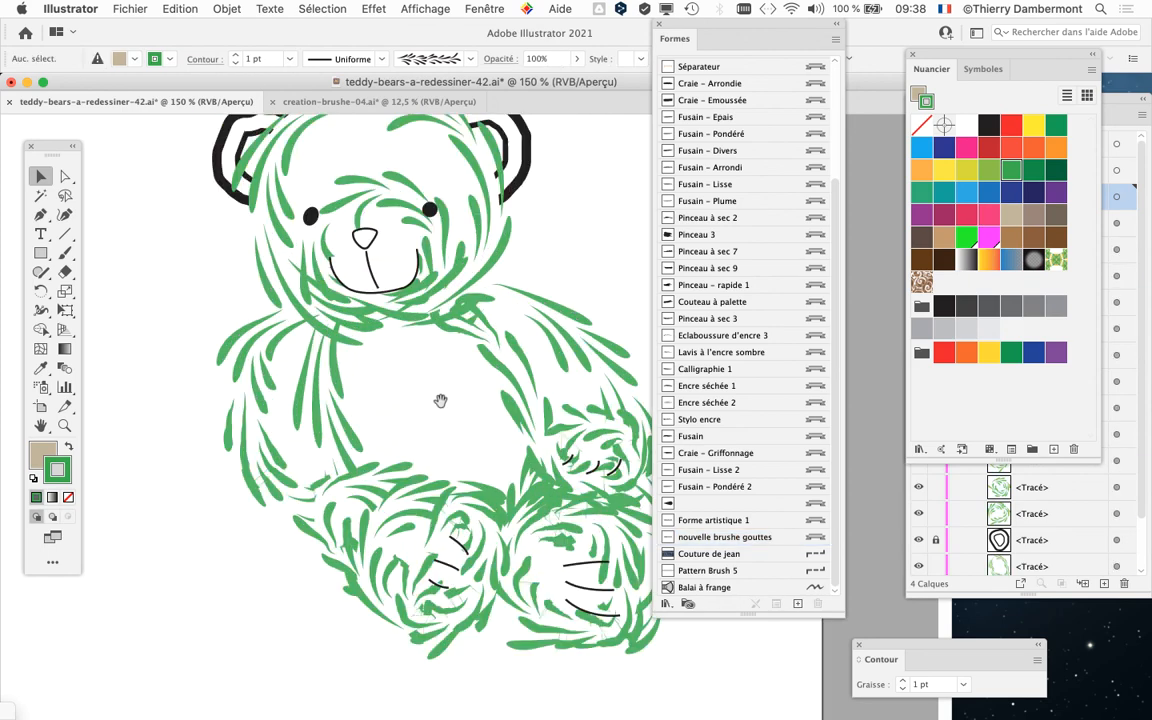